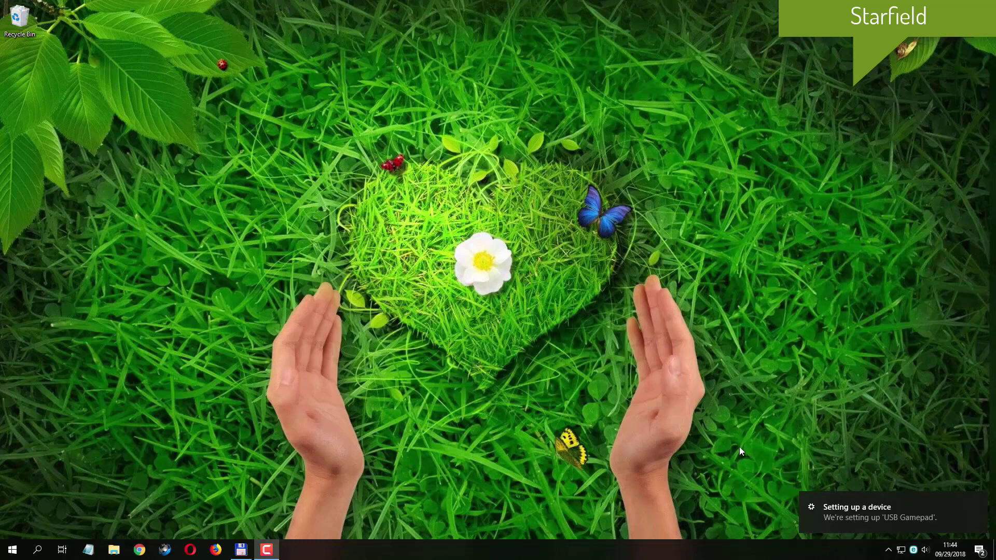
- Open the Bluetooth & other devices settings from the device notification and select the USB Gamepad entry
click(844, 509)
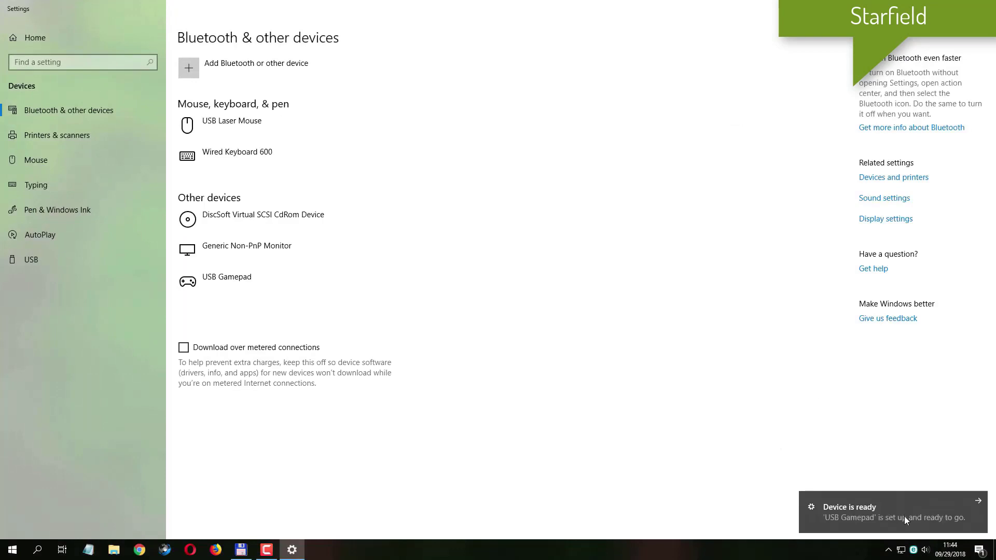
click(904, 515)
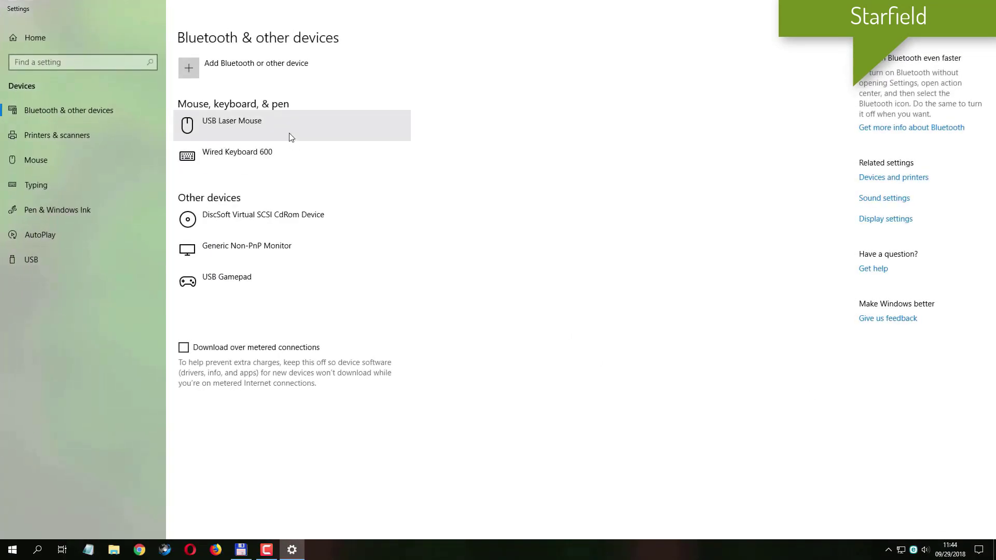
click(282, 277)
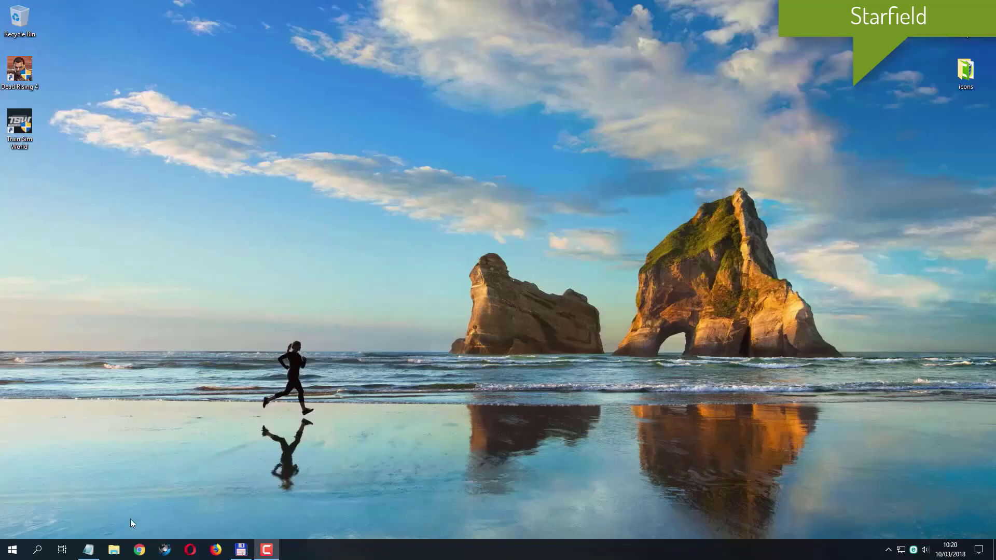
- Open the Downloads folder in File Explorer, select the x360ce_x64 archive and move the window clear of the desktop shortcuts
click(114, 551)
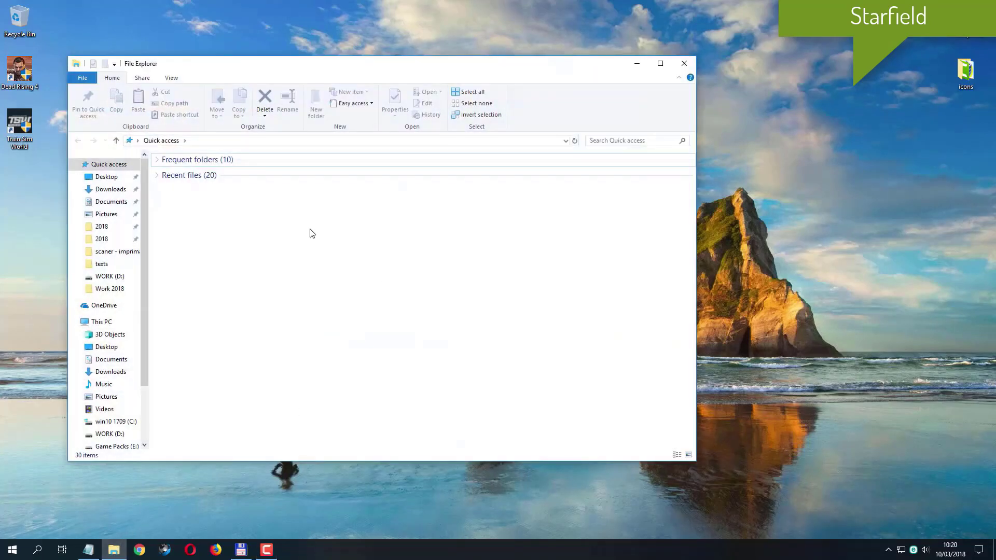
click(118, 194)
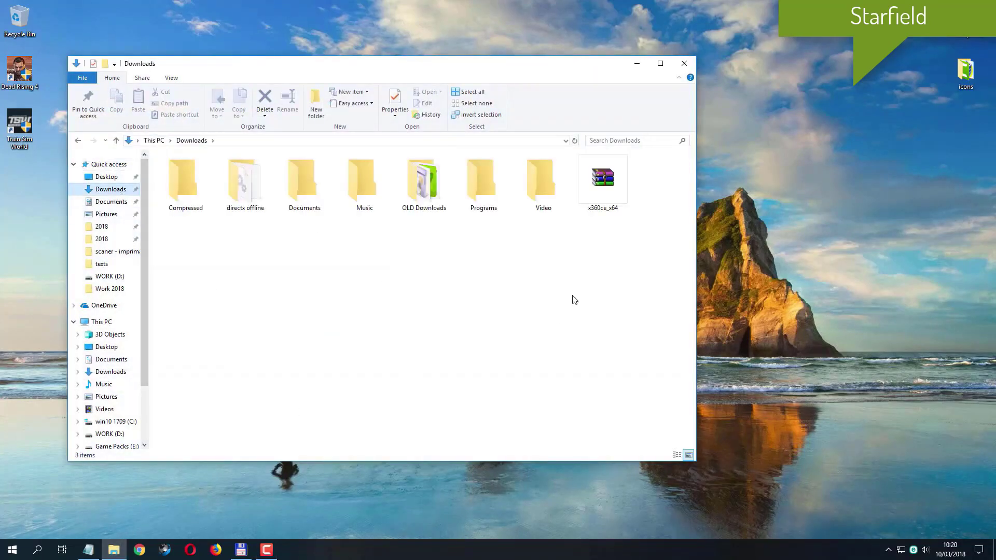
click(602, 186)
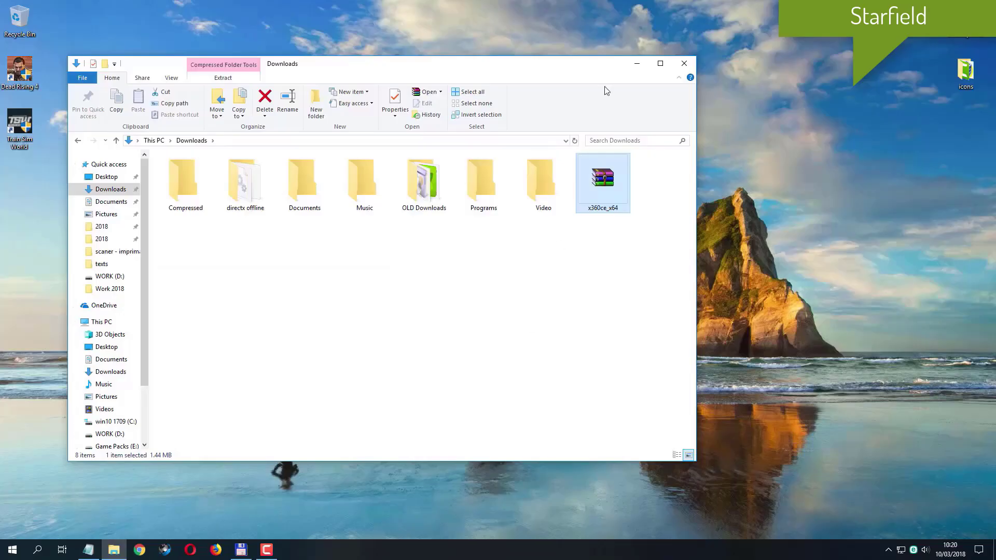
drag(558, 65, 615, 19)
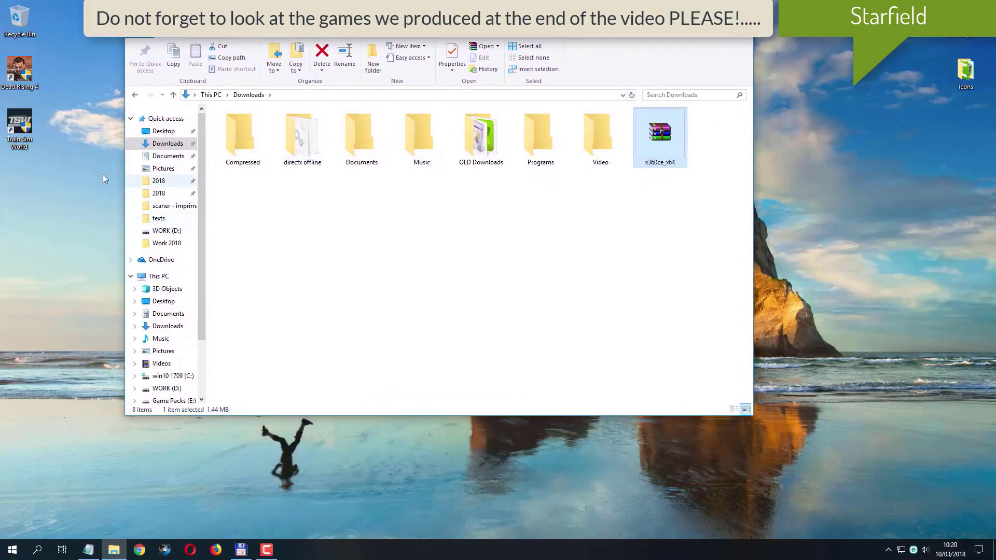
- Open the file location of the Dead Rising 4 desktop shortcut and arrange its window so the Downloads archive stays reachable
click(38, 75)
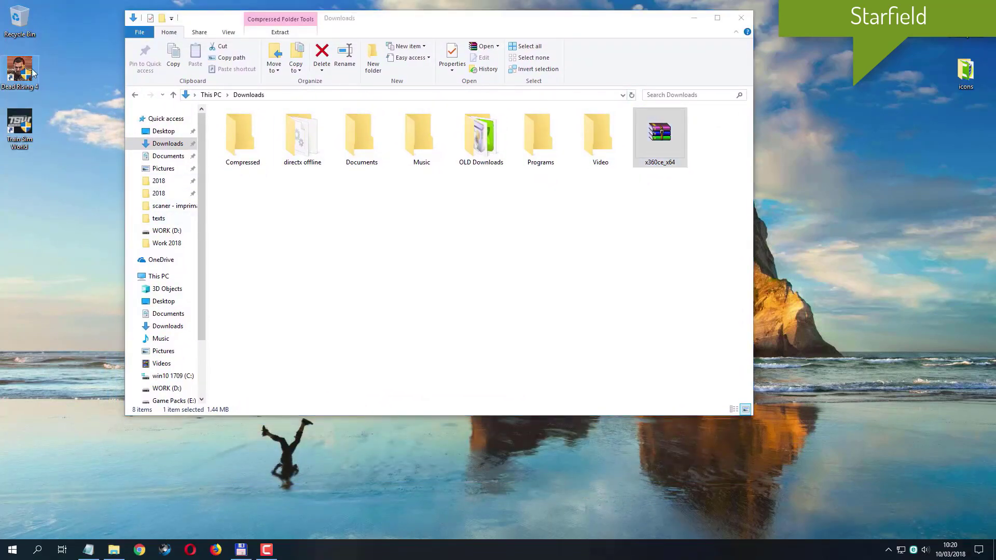
right_click(29, 72)
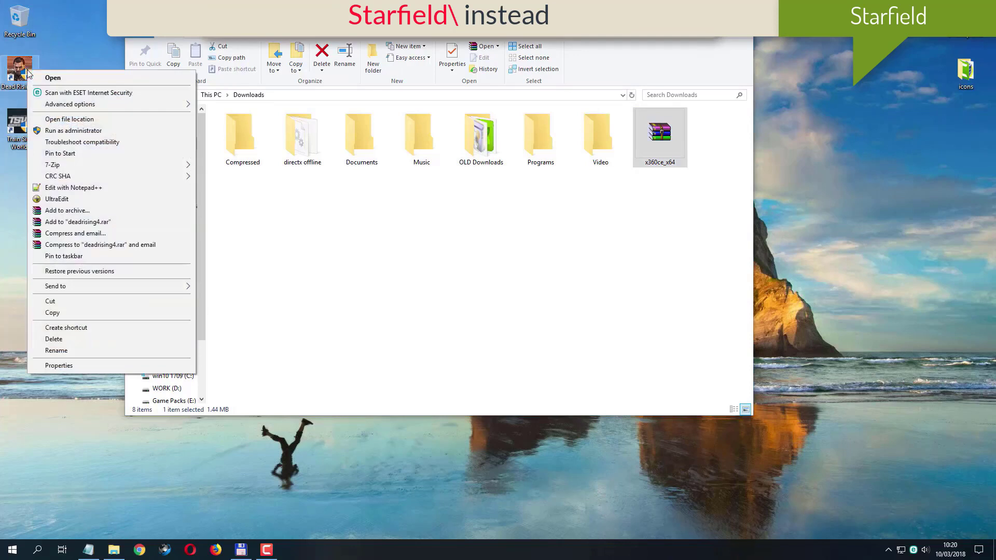
click(80, 119)
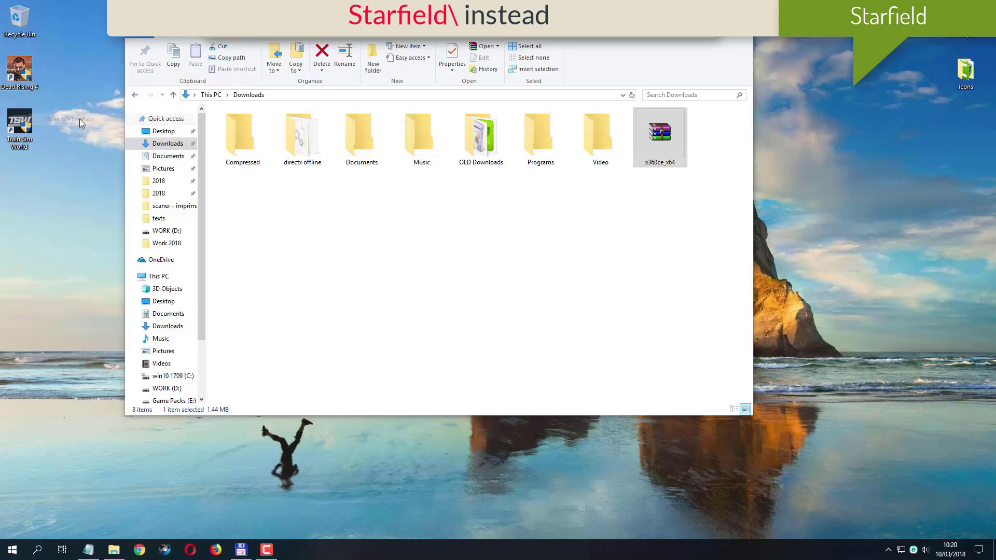
drag(399, 46, 574, 209)
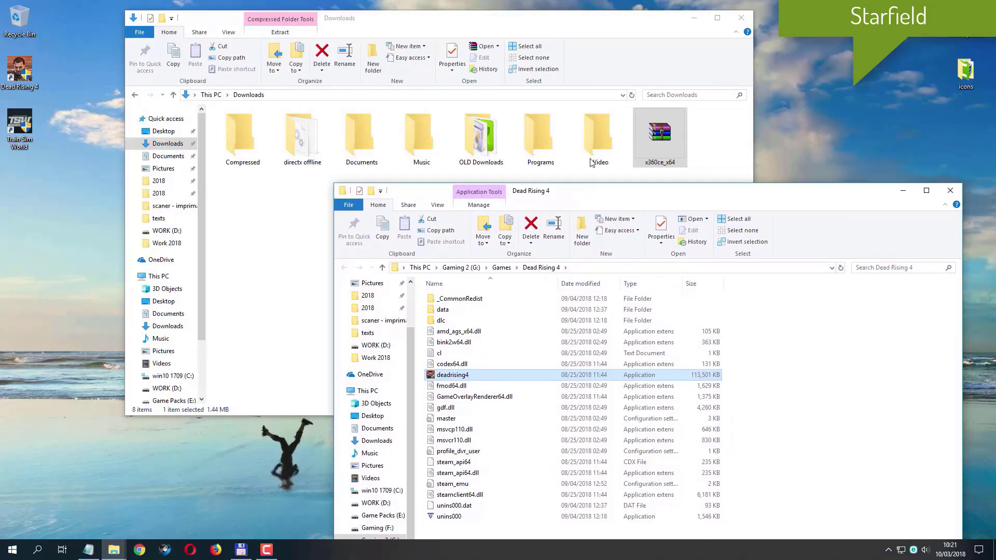
- Copy the x360ce_x64 archive from Downloads into the Dead Rising 4 game folder
click(665, 148)
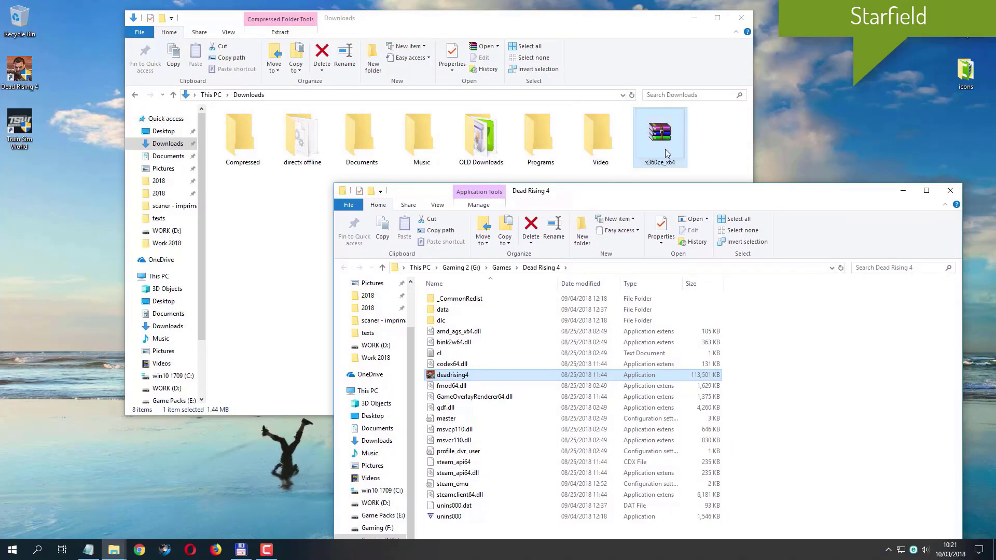
drag(661, 146, 874, 421)
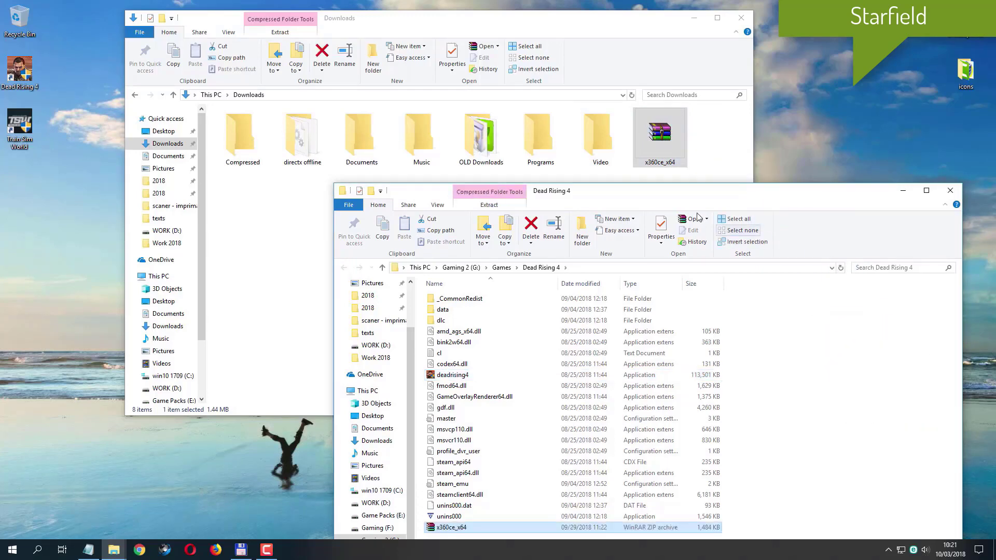
drag(674, 203, 611, 196)
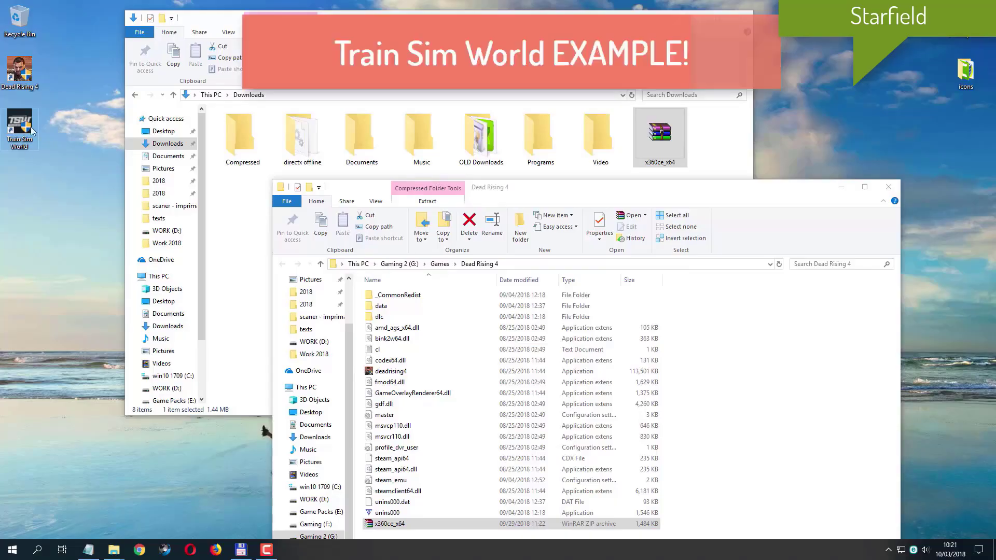
- Open the file location of the Train Sim World desktop shortcut and place its Win64 folder window below the Downloads archive
right_click(28, 127)
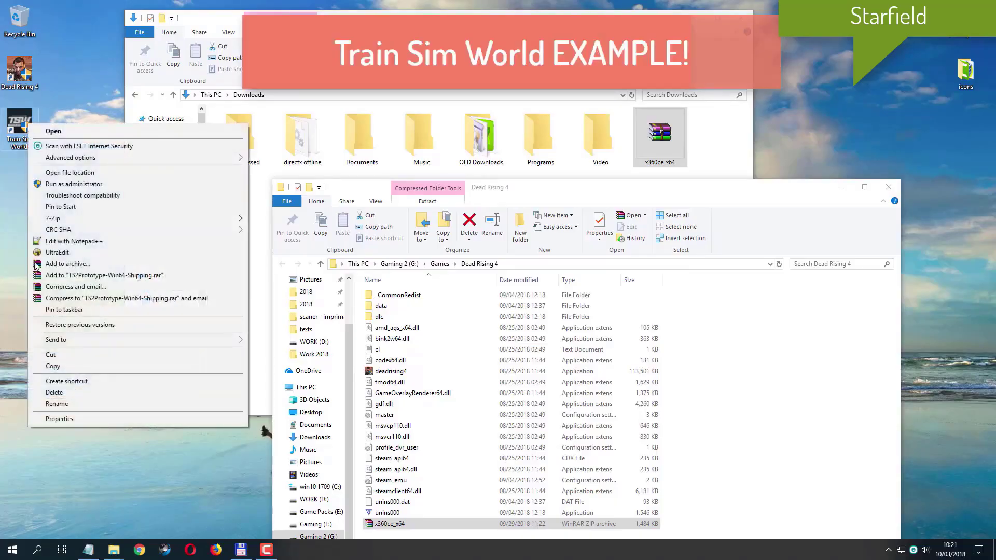
click(128, 172)
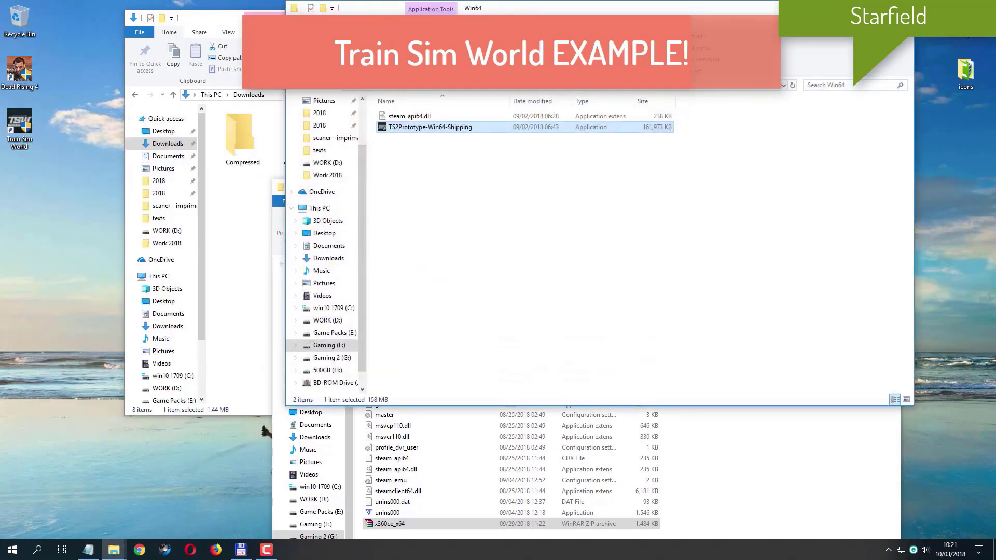
drag(629, 15, 762, 209)
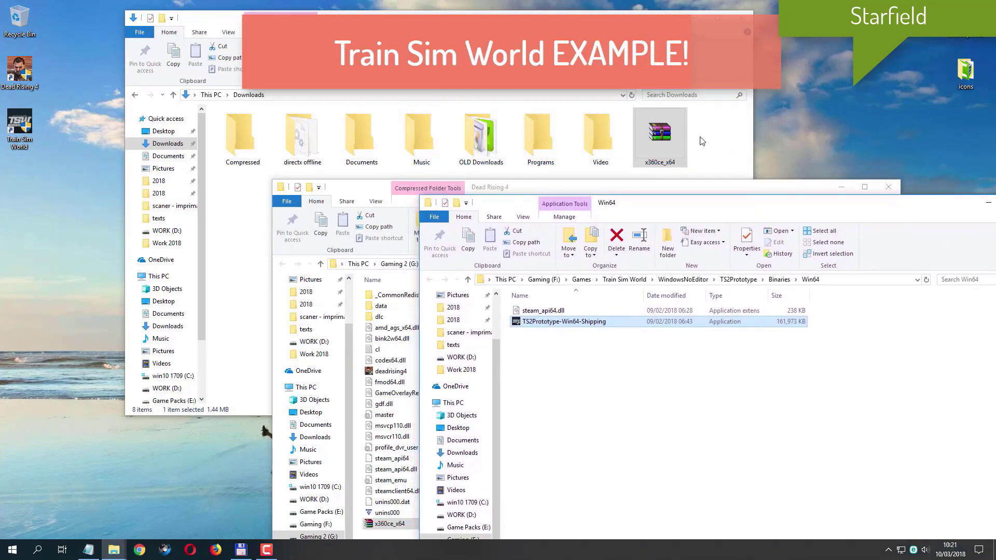
- Copy the x360ce_x64 archive into Train Sim World's Win64 folder and bring the Dead Rising 4 folder window to the front
drag(655, 136, 742, 425)
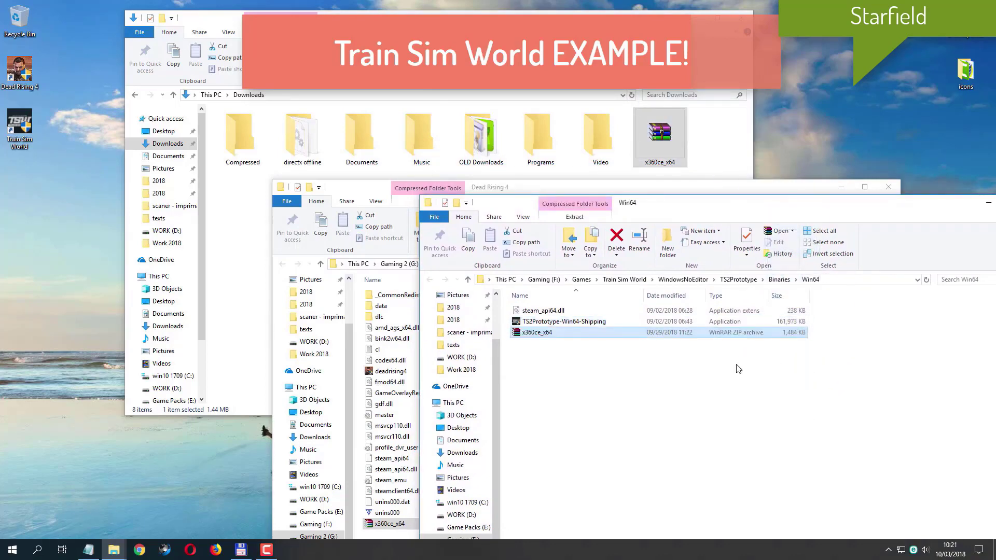
drag(793, 209, 703, 158)
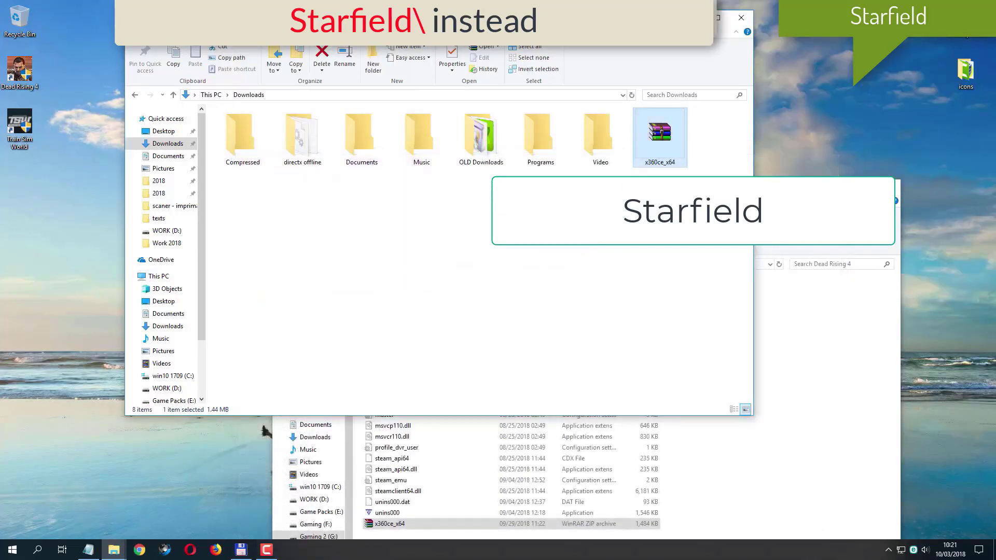
click(794, 187)
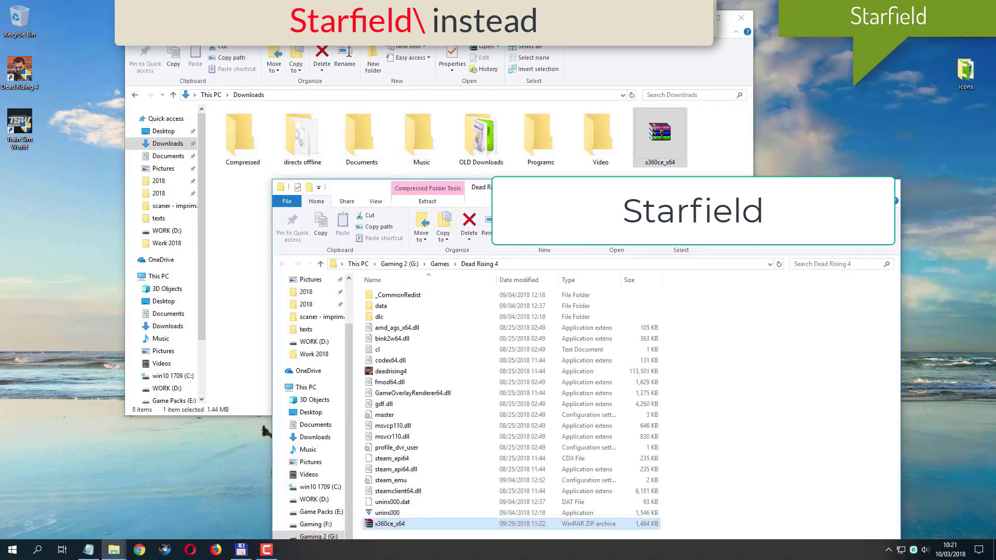
drag(793, 188, 716, 60)
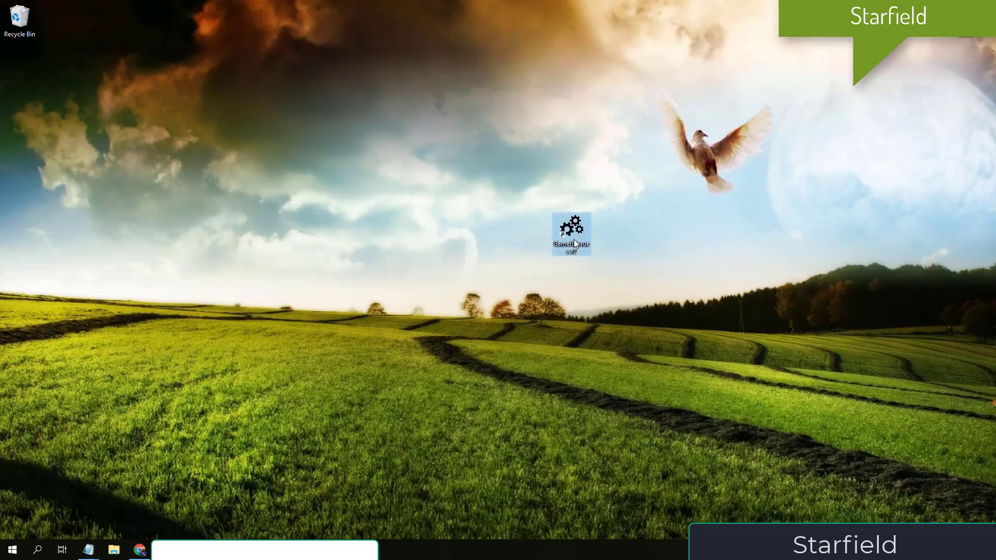
- Launch the Gamefixissue tool, start its Gamepad Emulator installer and proceed to the installation directory choice
double_click(573, 240)
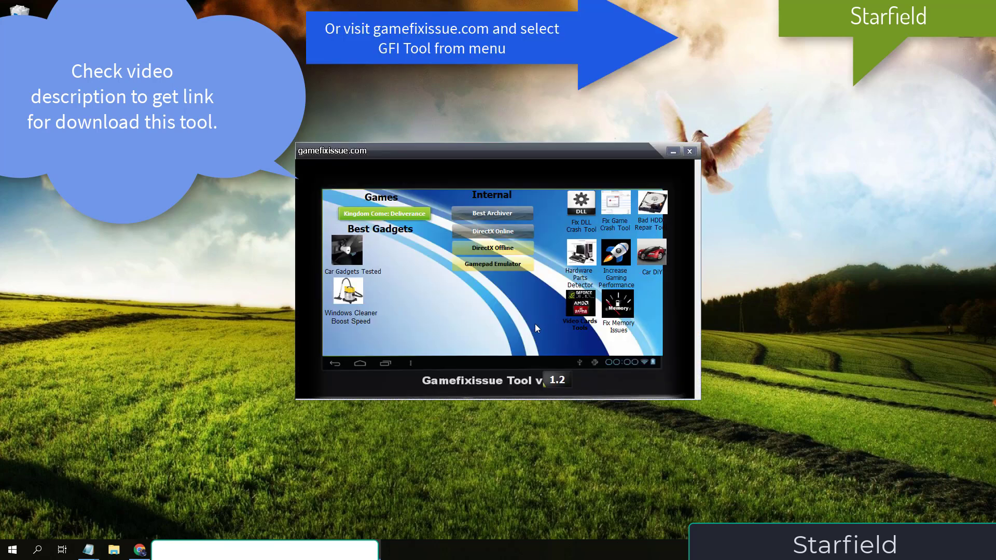
click(476, 267)
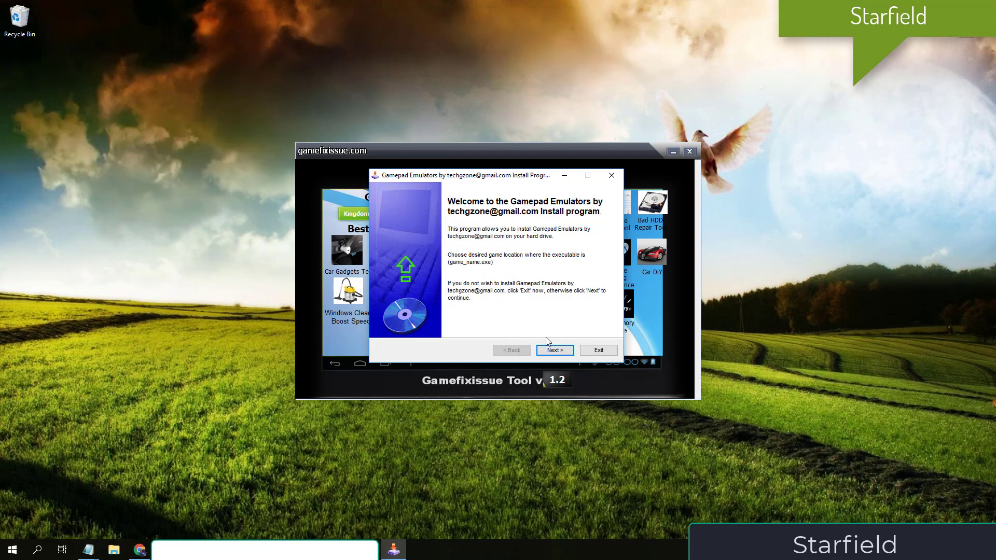
click(553, 351)
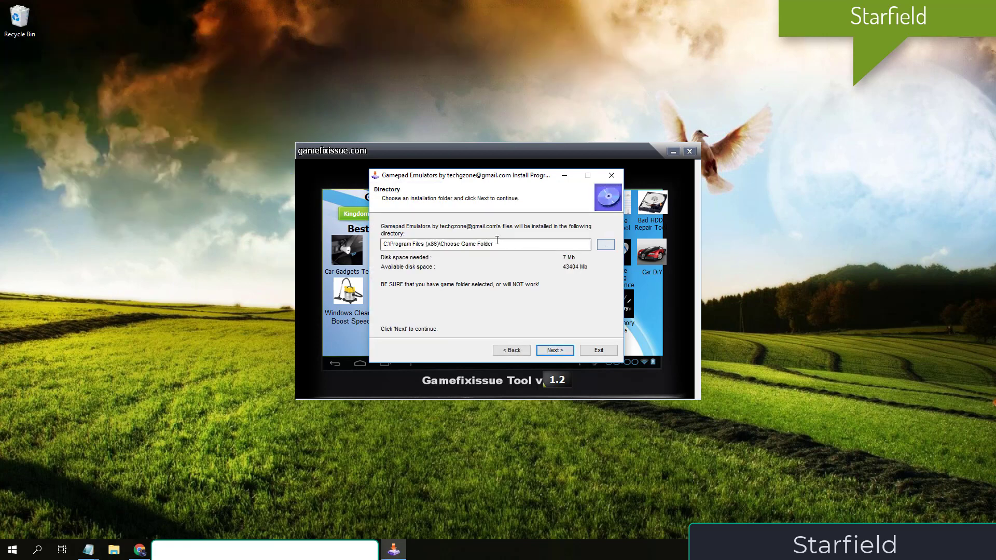
- Choose Steam Folder for Games on the Gaming (F:) drive as the installation directory, then complete and exit the gamepad emulator installer
click(605, 245)
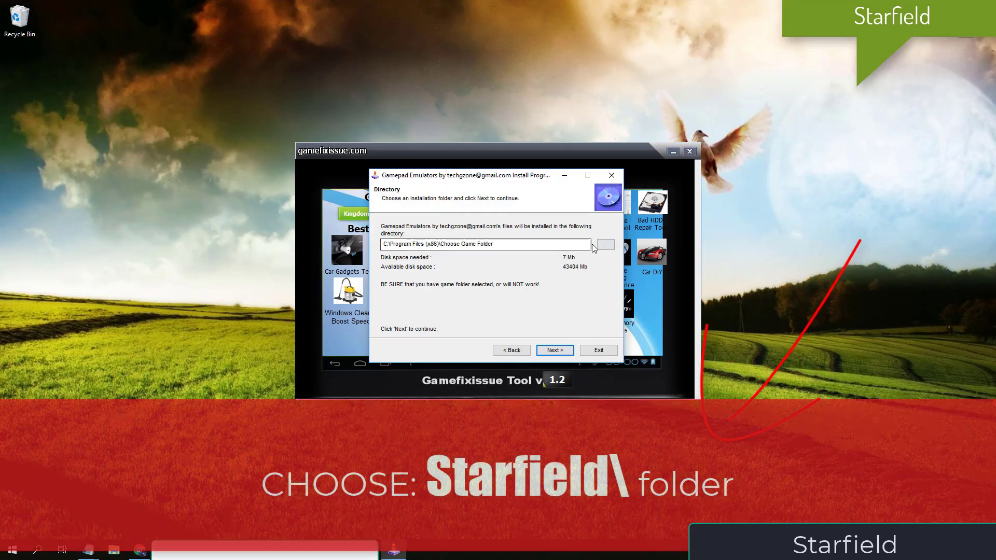
click(607, 245)
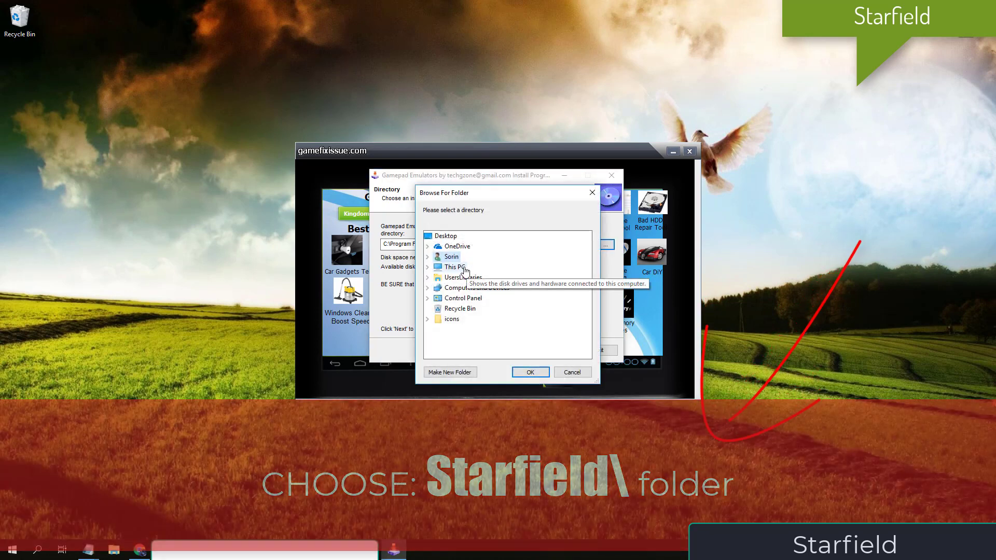
double_click(455, 266)
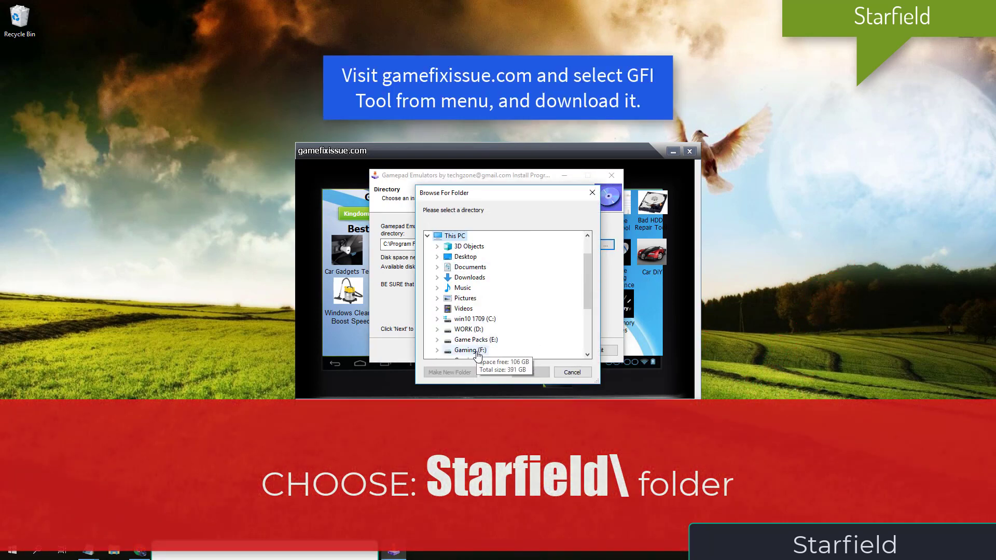
double_click(470, 350)
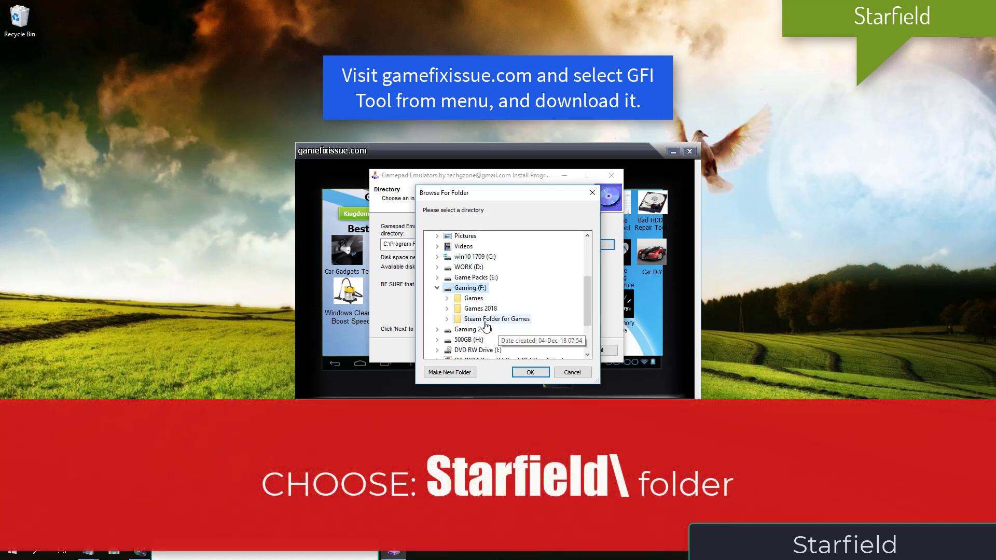
double_click(483, 320)
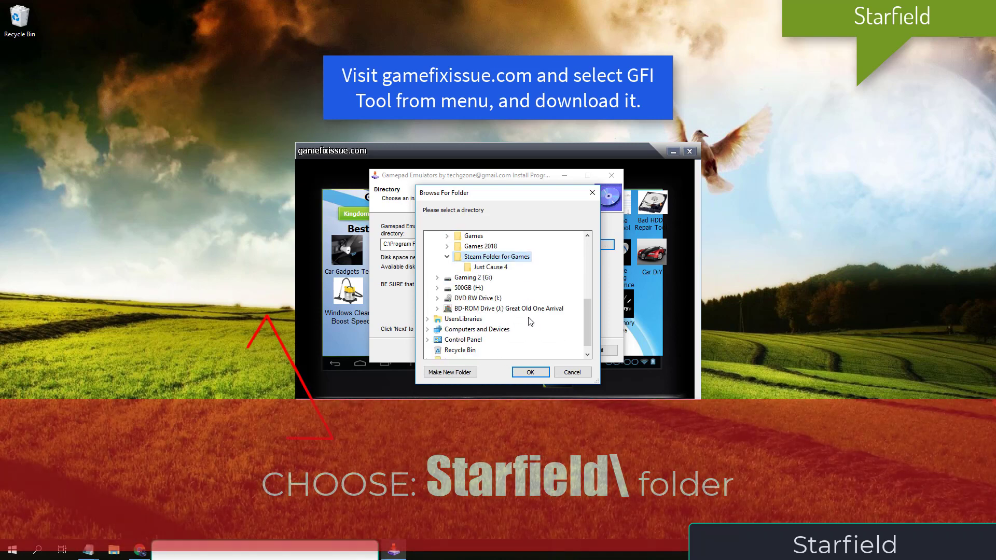
click(530, 373)
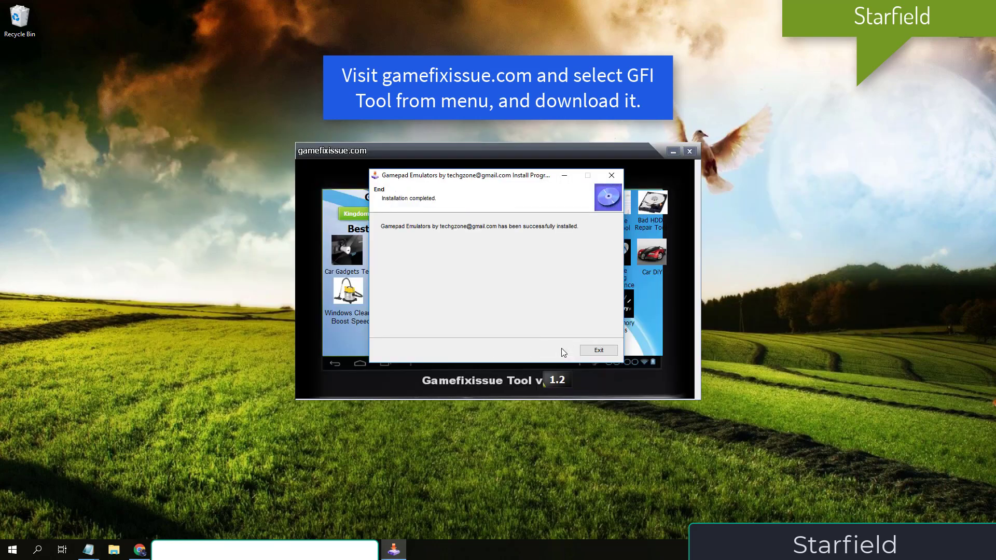
click(597, 351)
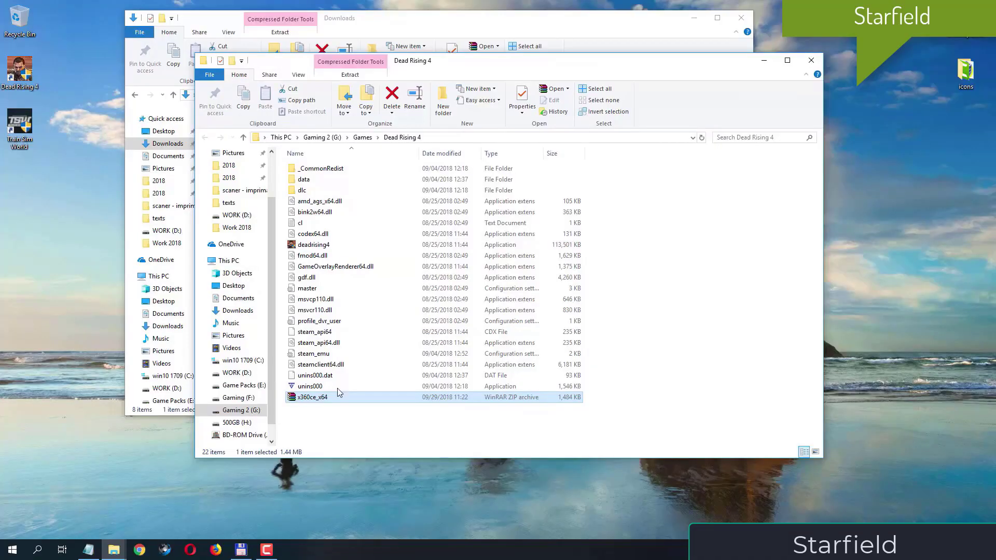
- Extract the x360ce_x64 archive directly into the Dead Rising 4 folder with 7-Zip and select the extracted x360ce_x64 application
right_click(328, 399)
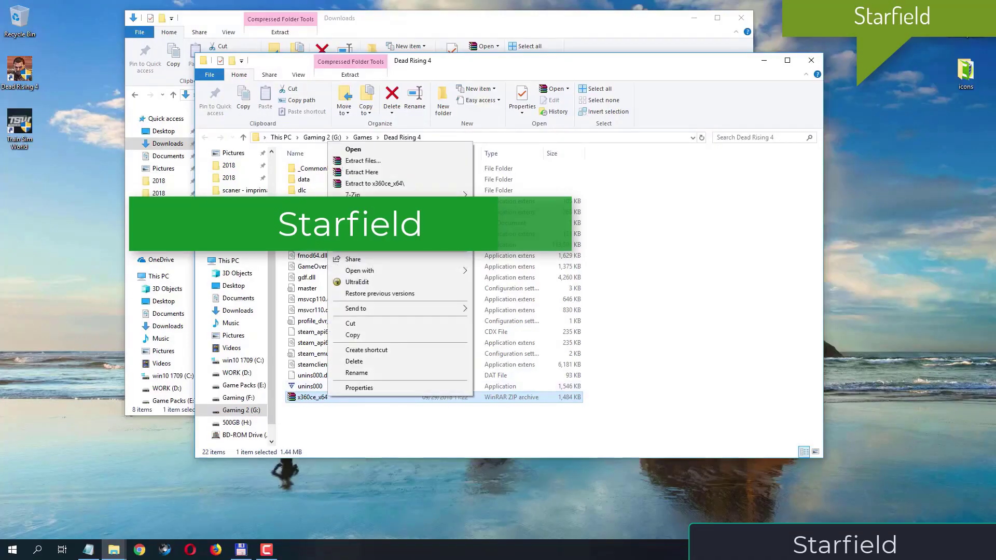
mouse_move(366, 195)
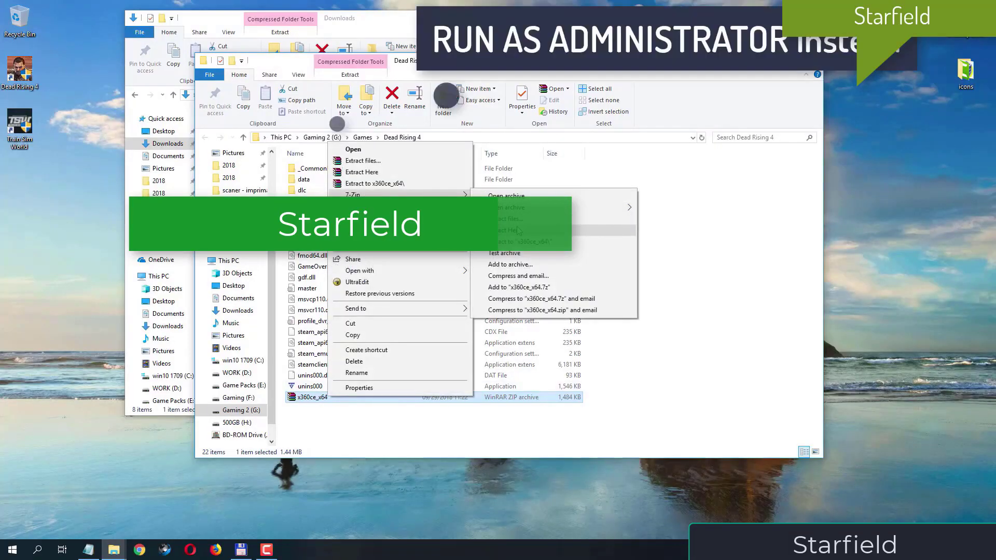
click(534, 233)
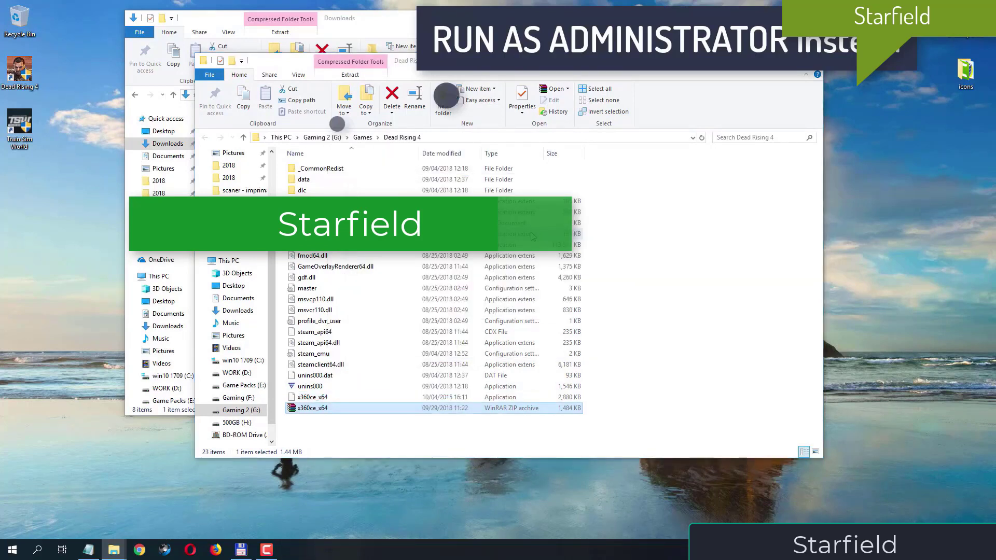
click(343, 398)
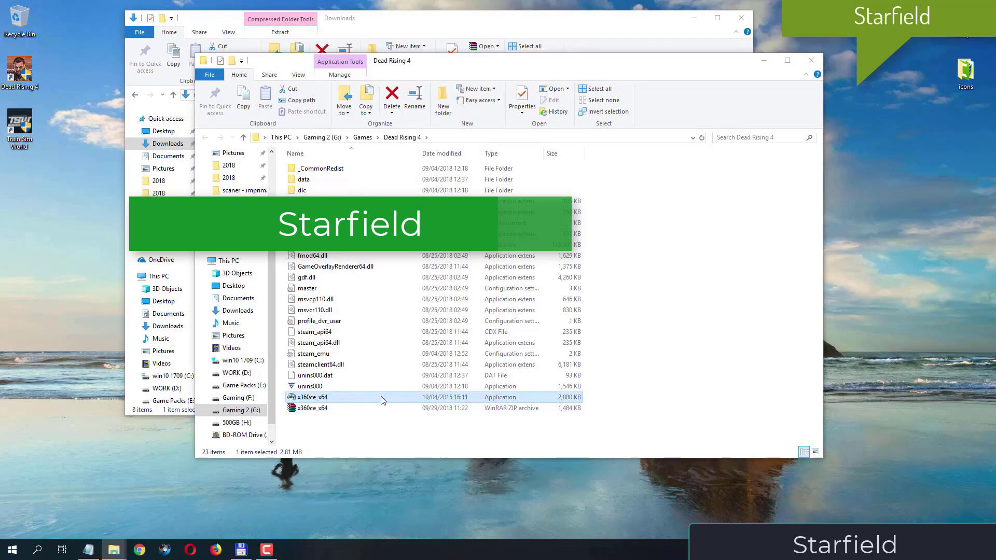
- Launch x360ce_x64 from the Dead Rising 4 folder, create the missing xinput1_3.dll file and search automatically for USB Gamepad settings
double_click(313, 398)
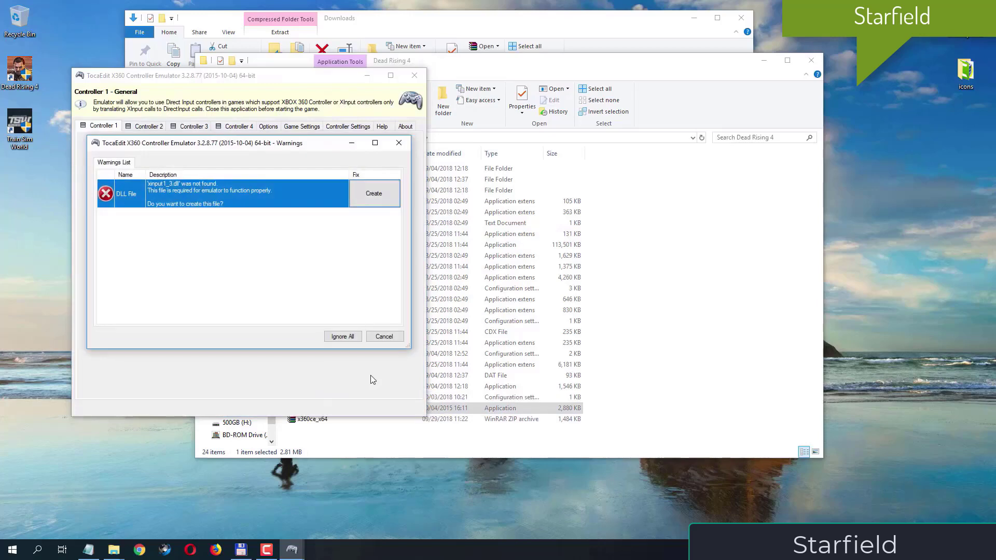
click(375, 195)
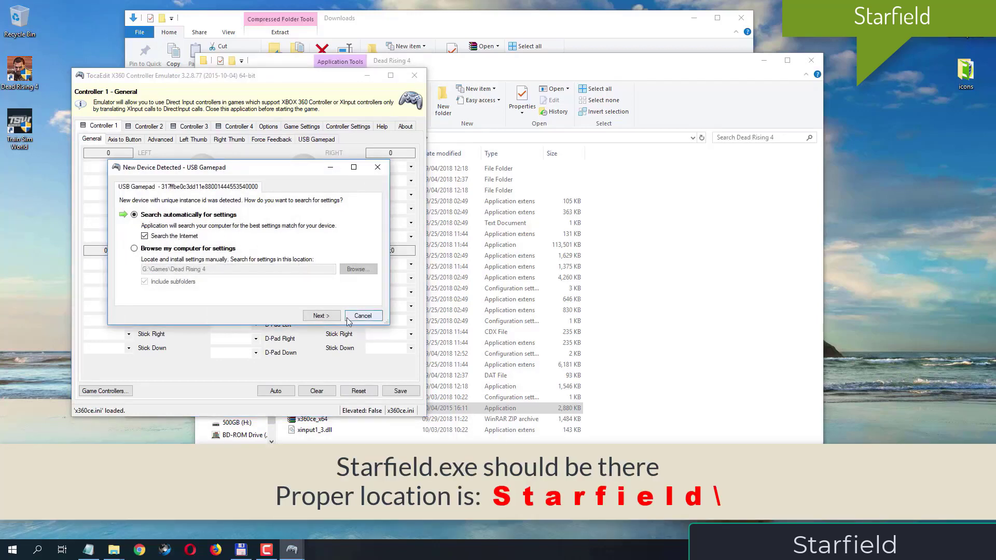
click(320, 315)
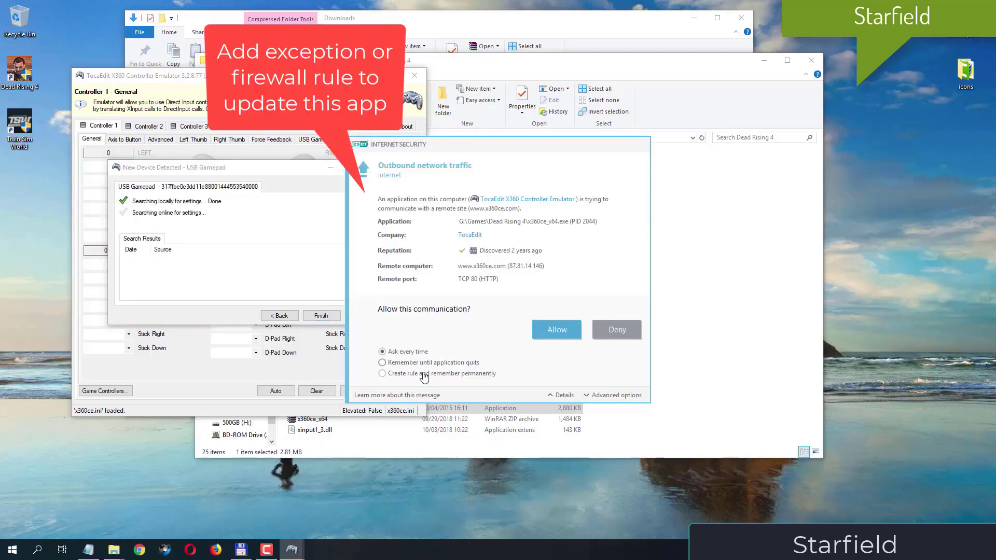
- Permanently allow the emulator's outbound network traffic and load the Internet: Default Settings configuration for the gamepad
click(423, 374)
click(555, 329)
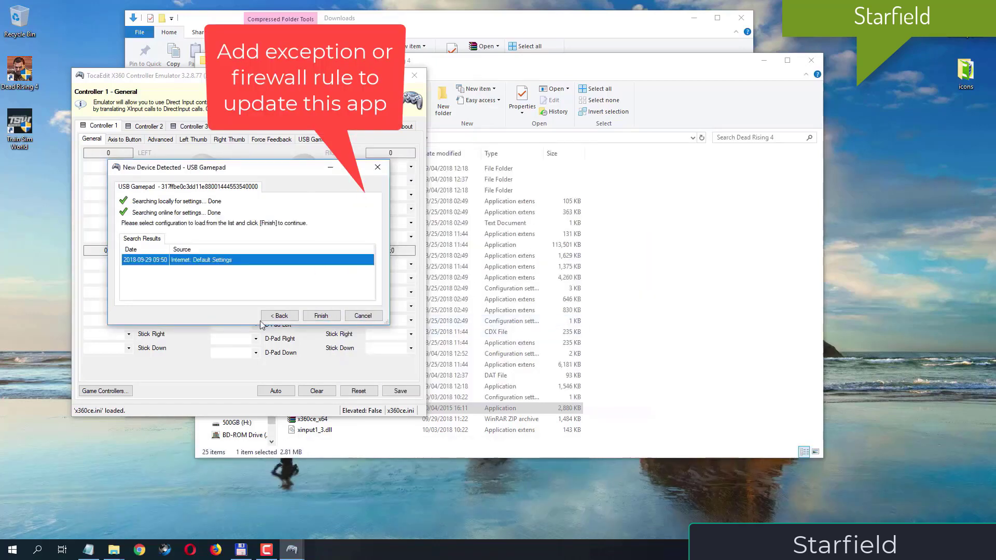
click(321, 316)
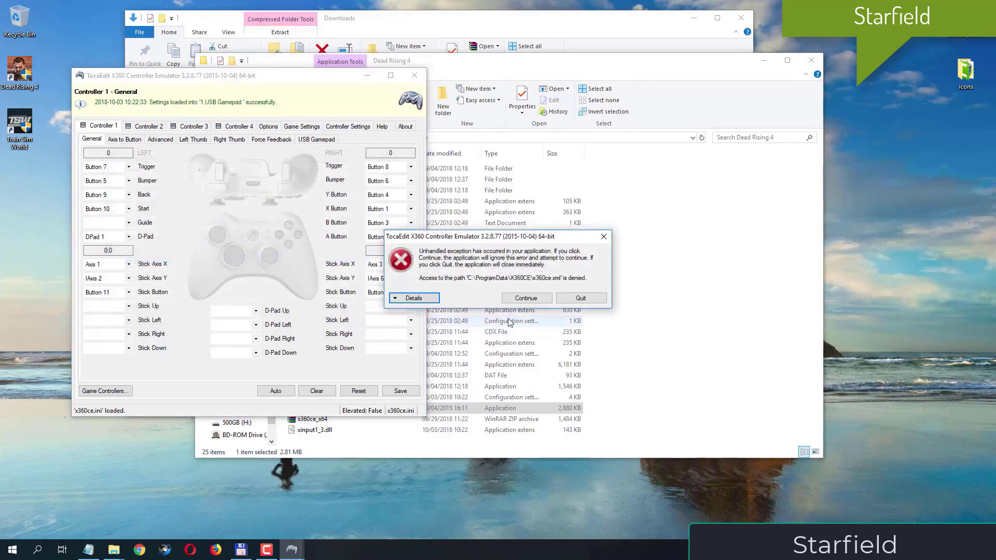
click(526, 298)
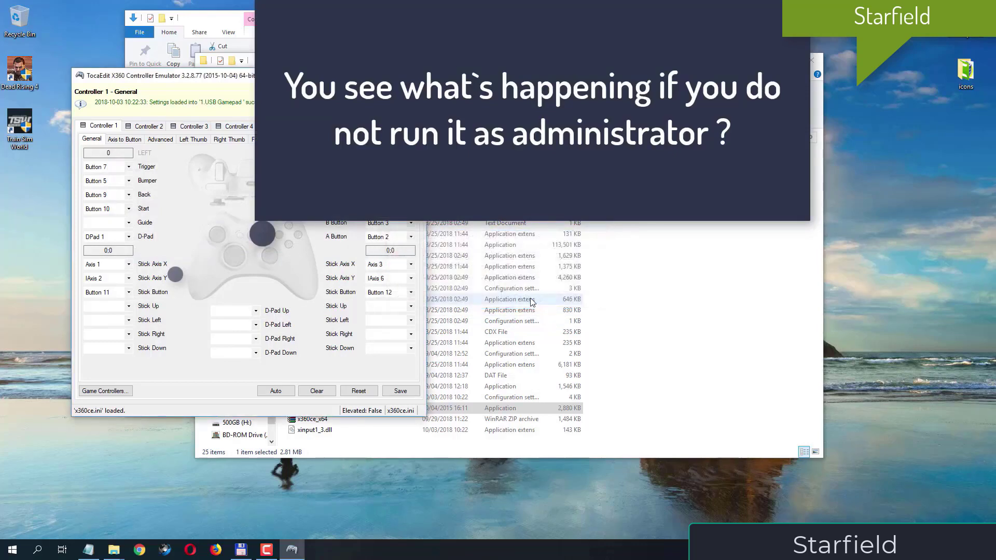
- Try to save the loaded gamepad settings and close the non-elevated emulator
drag(312, 76, 568, 74)
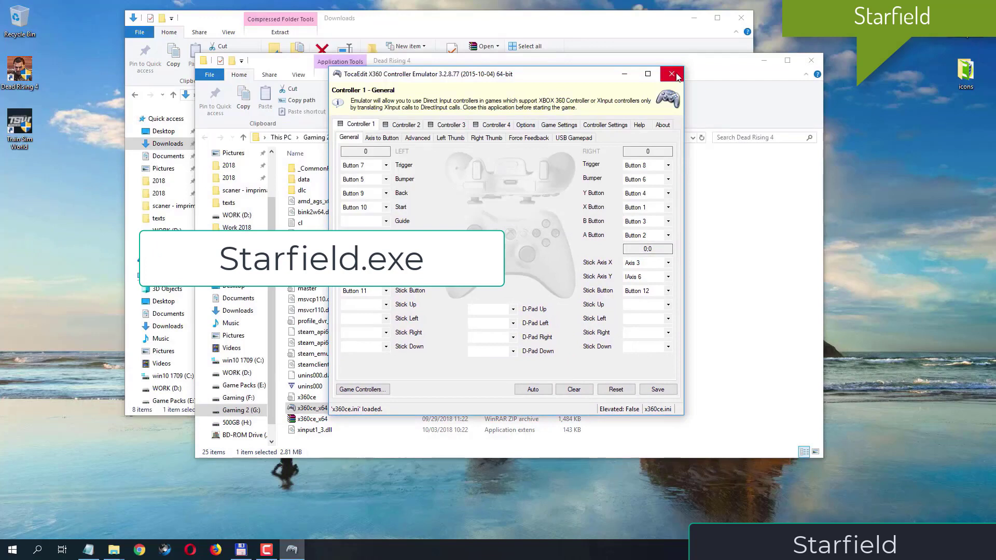
click(666, 392)
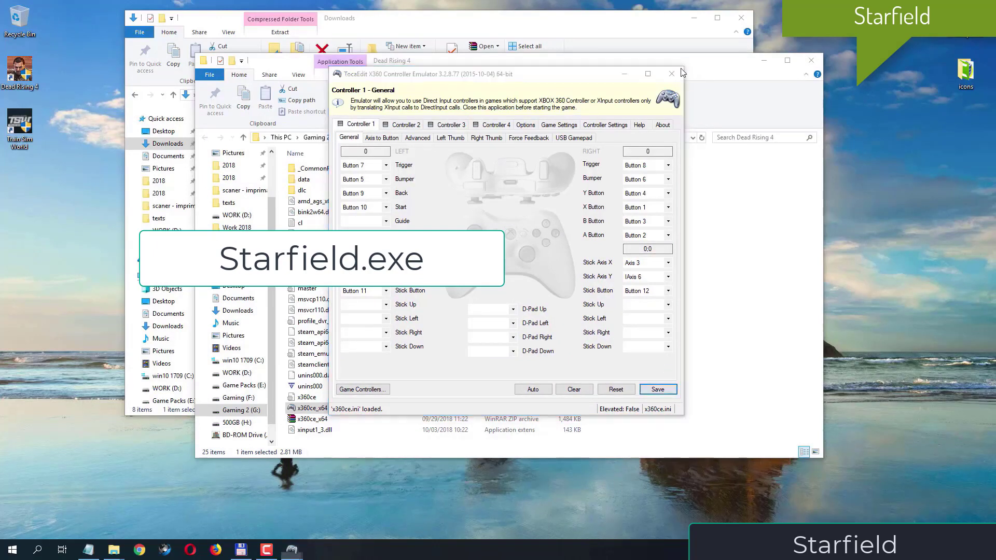
click(545, 296)
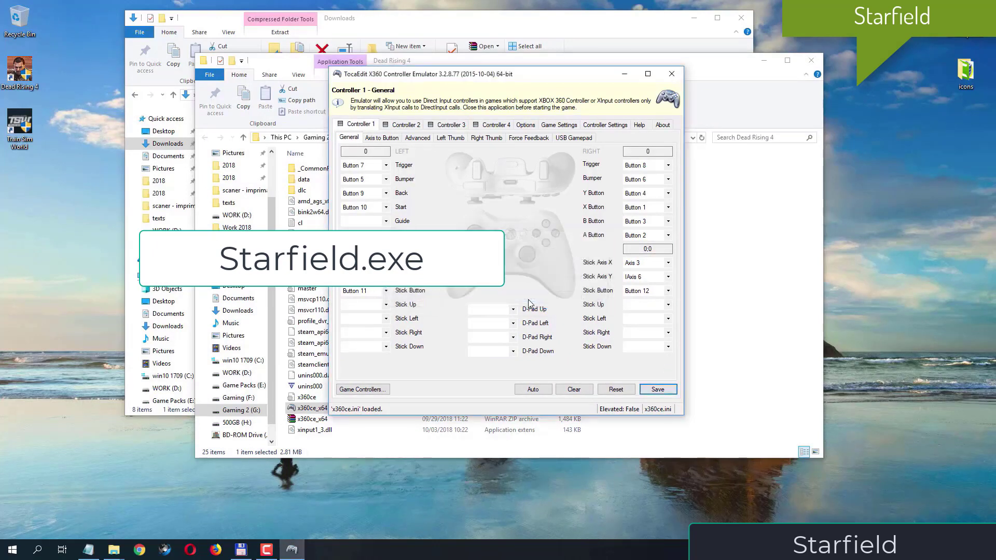
click(672, 74)
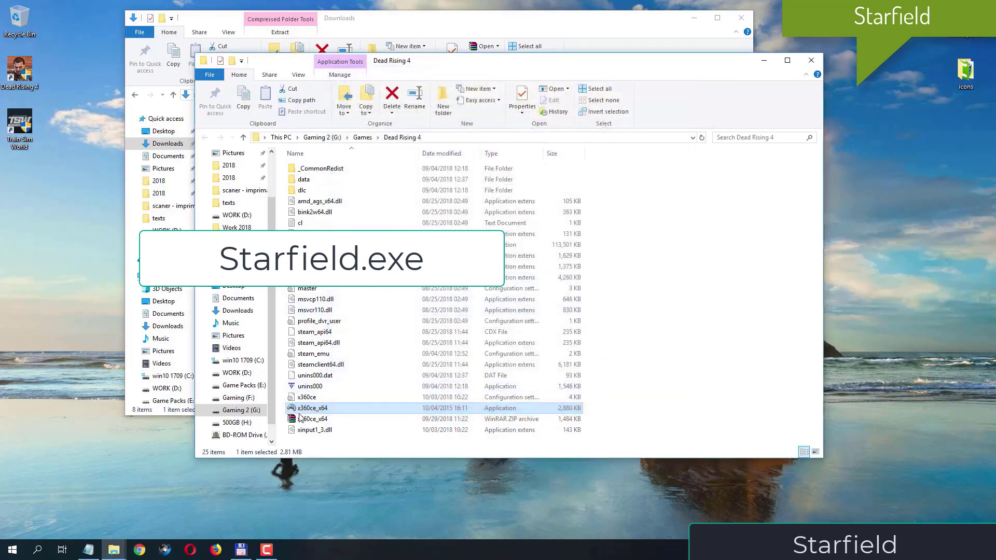
- Run x360ce_x64 as administrator and fill in the Controller 1 mapping with the Auto option
right_click(327, 410)
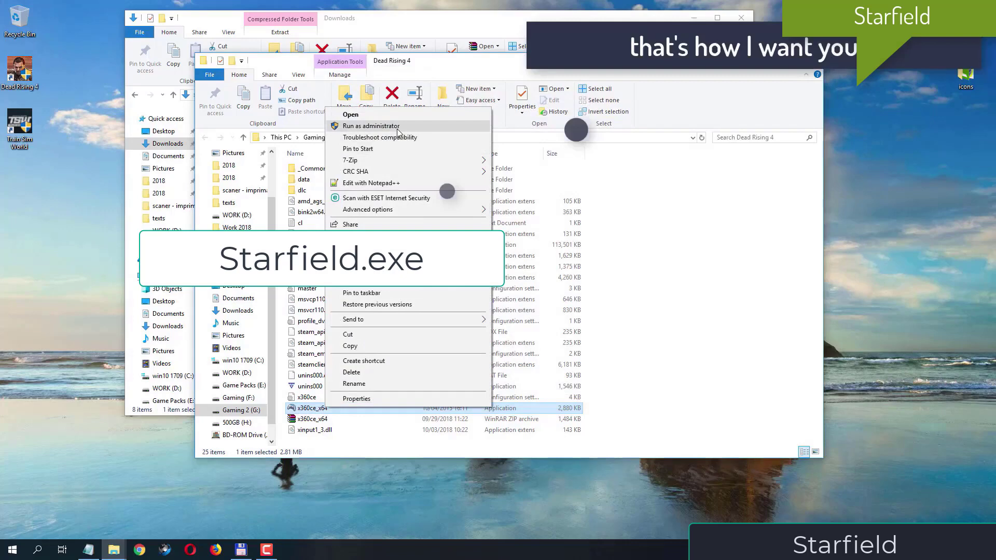
click(371, 127)
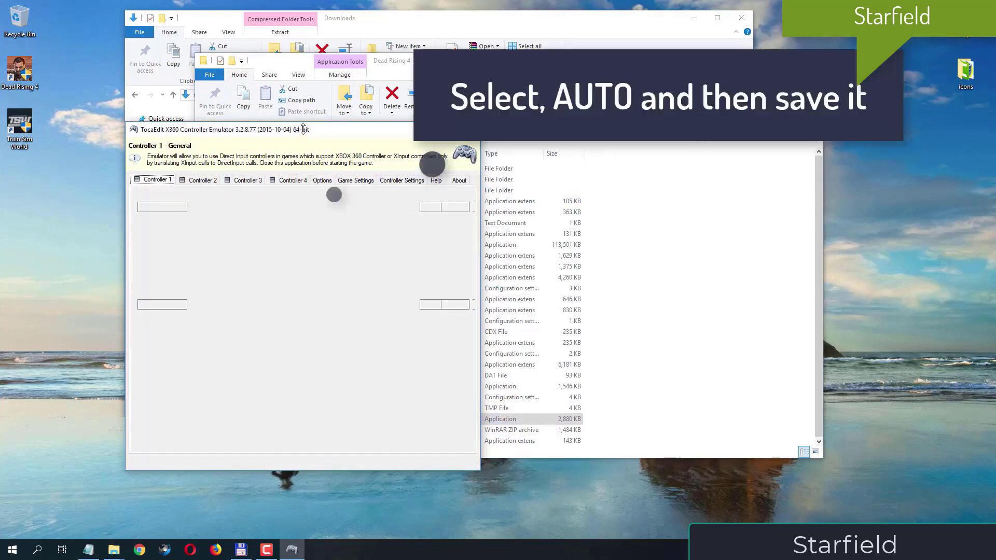
drag(305, 134, 444, 121)
click(469, 430)
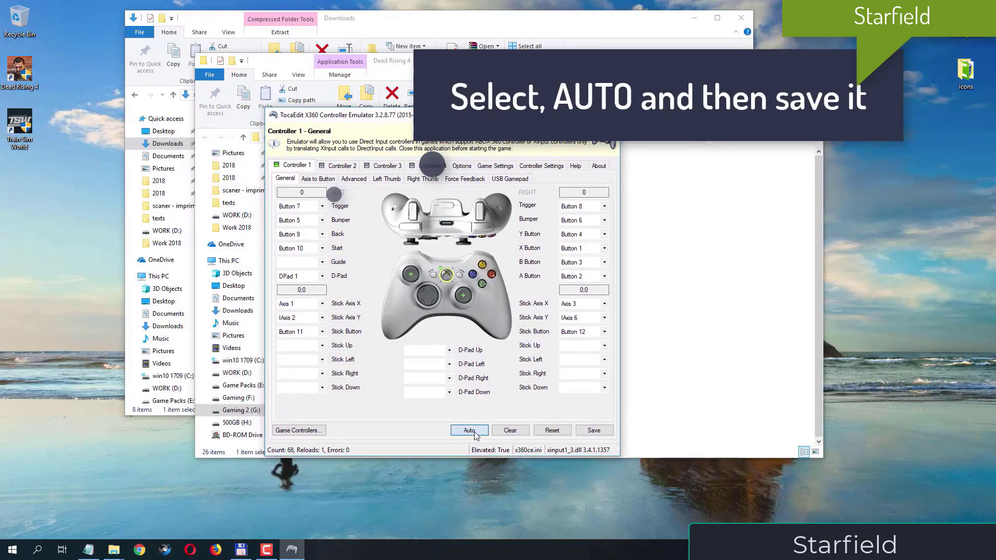
click(461, 304)
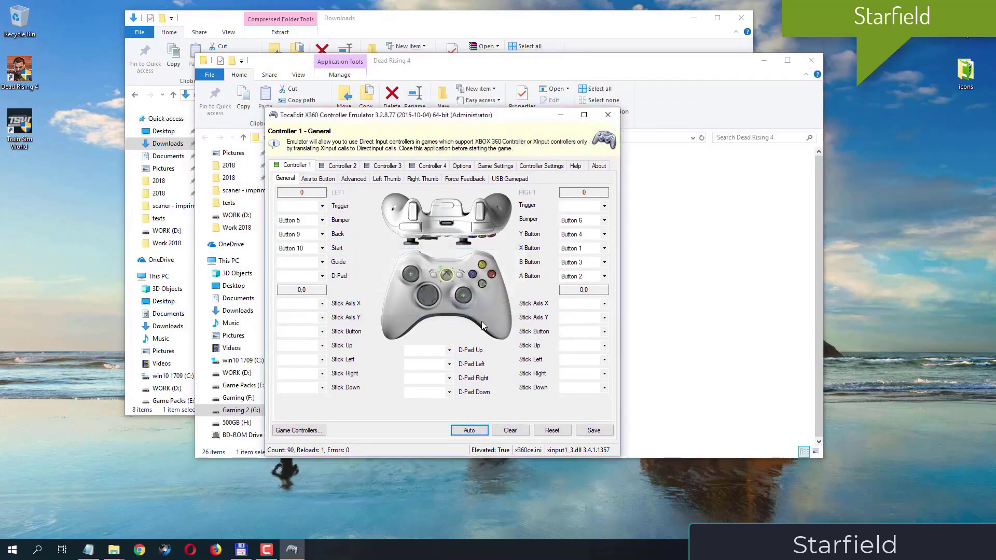
- Save the automatic Controller 1 mapping and close the emulator
click(601, 432)
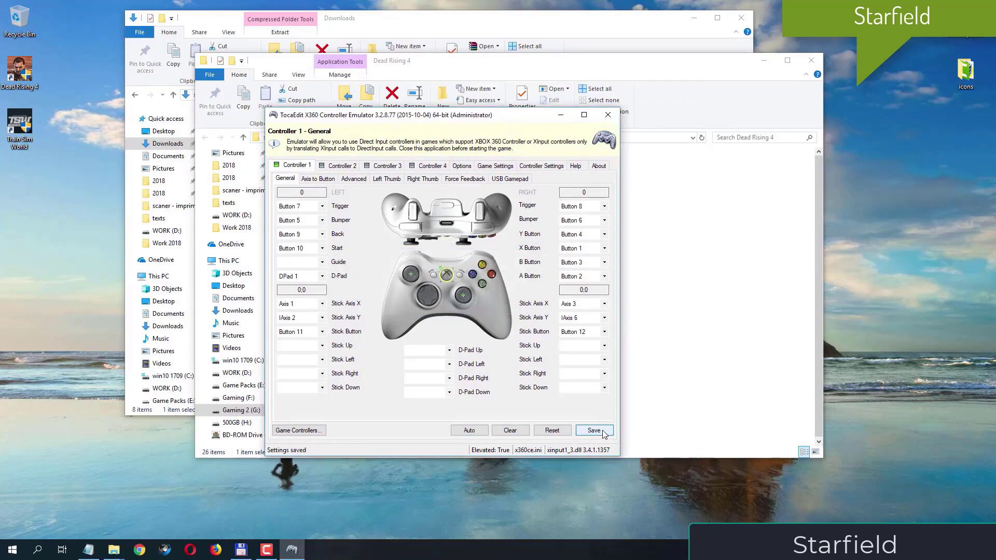
click(604, 432)
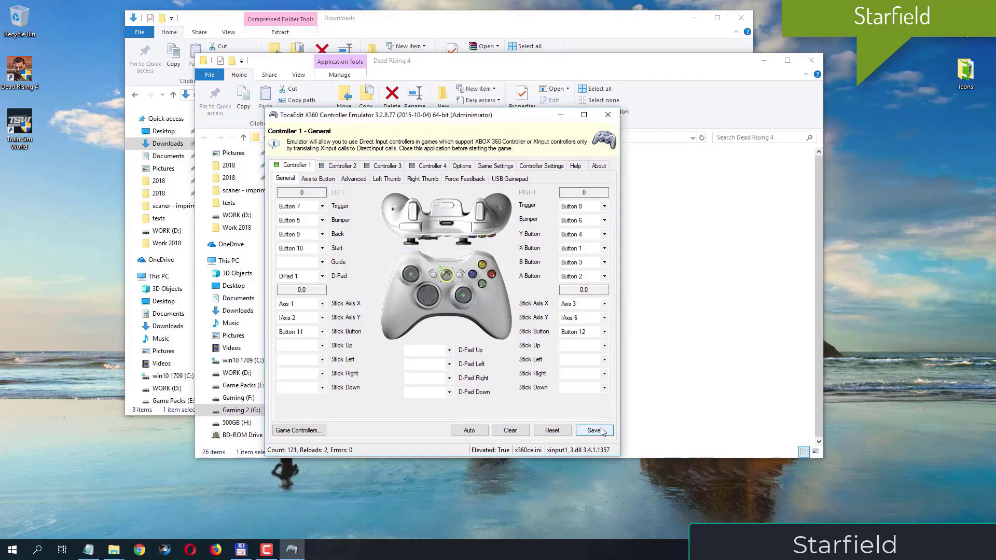
click(608, 115)
- Reopen x360ce_x64 as administrator and enable the DI hook mask for x360ce_x64.exe in the Game Settings
click(368, 247)
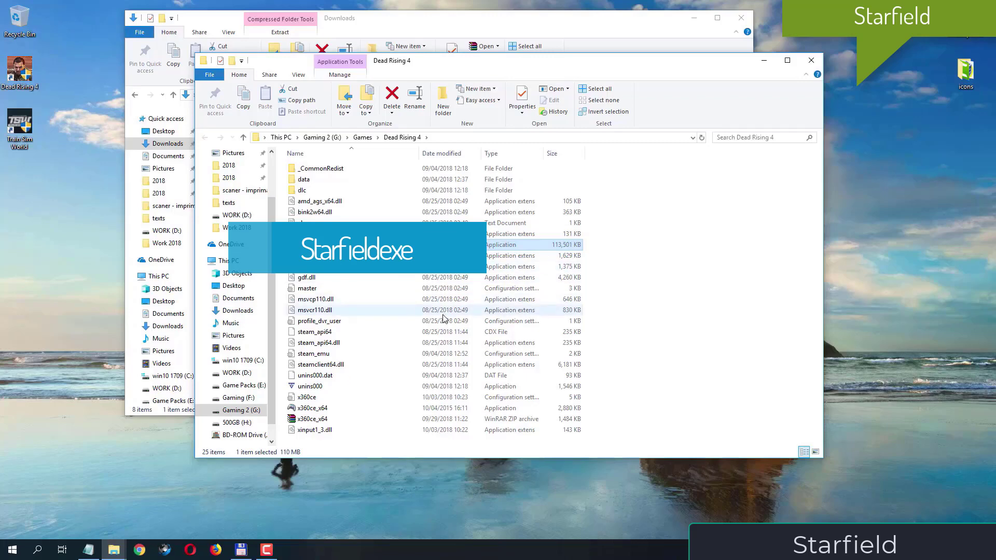
click(361, 411)
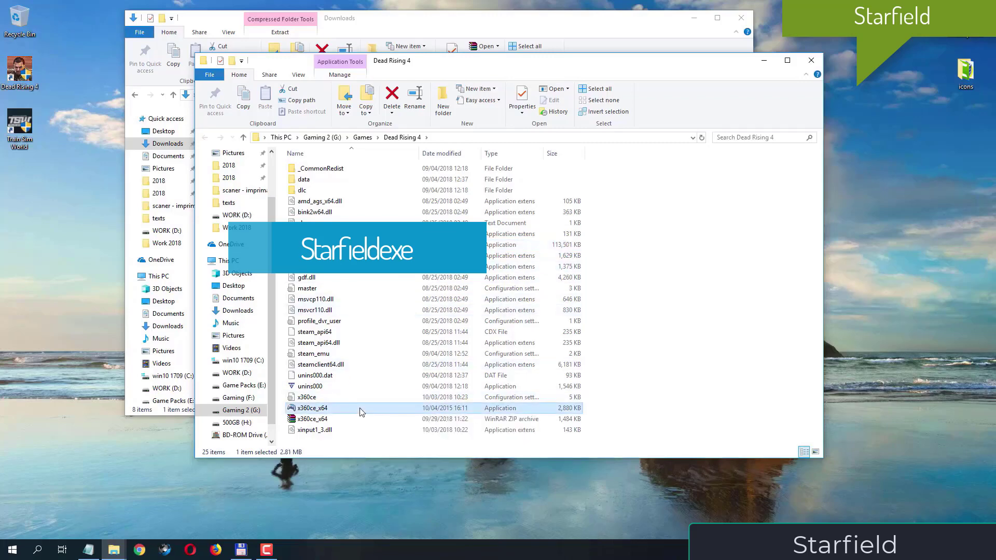
right_click(362, 411)
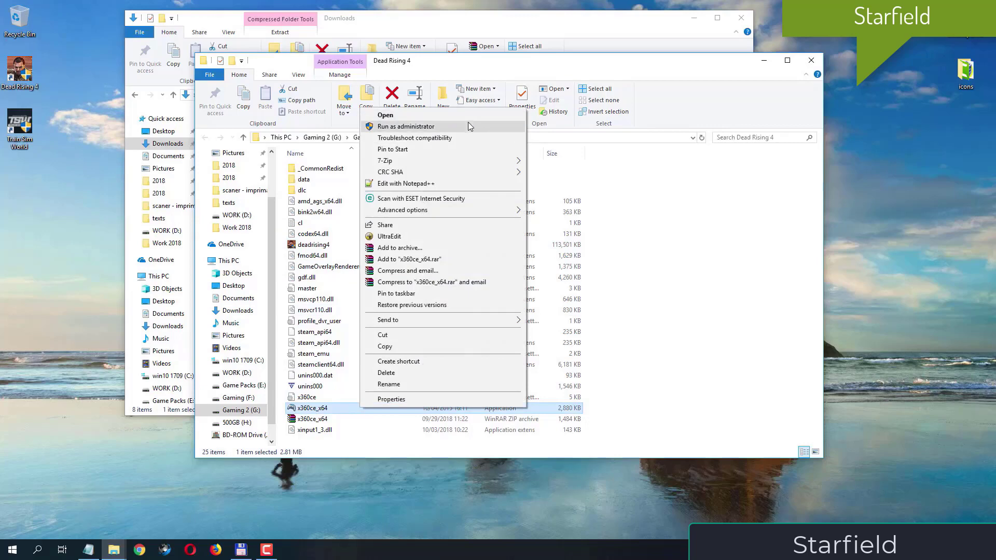
click(469, 127)
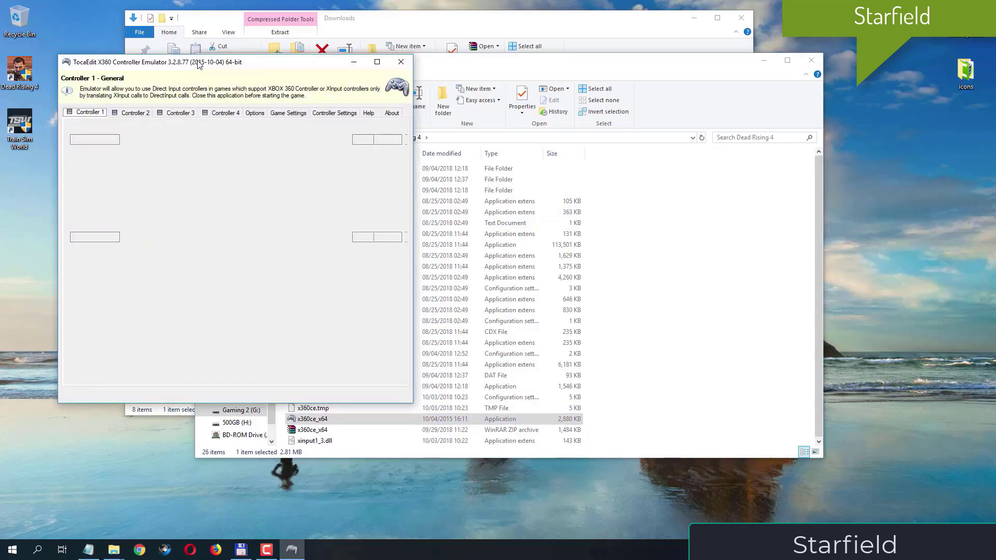
drag(197, 61, 315, 69)
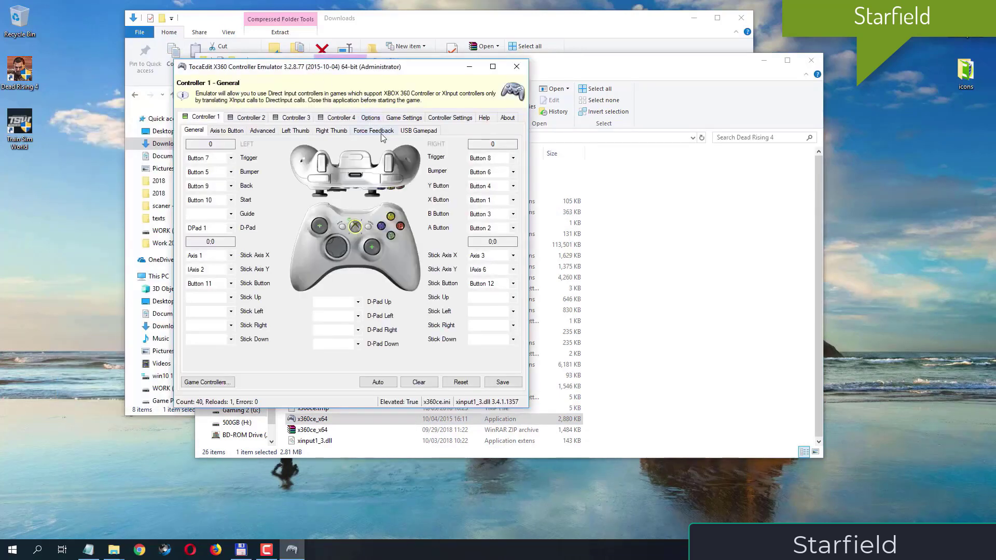
click(413, 120)
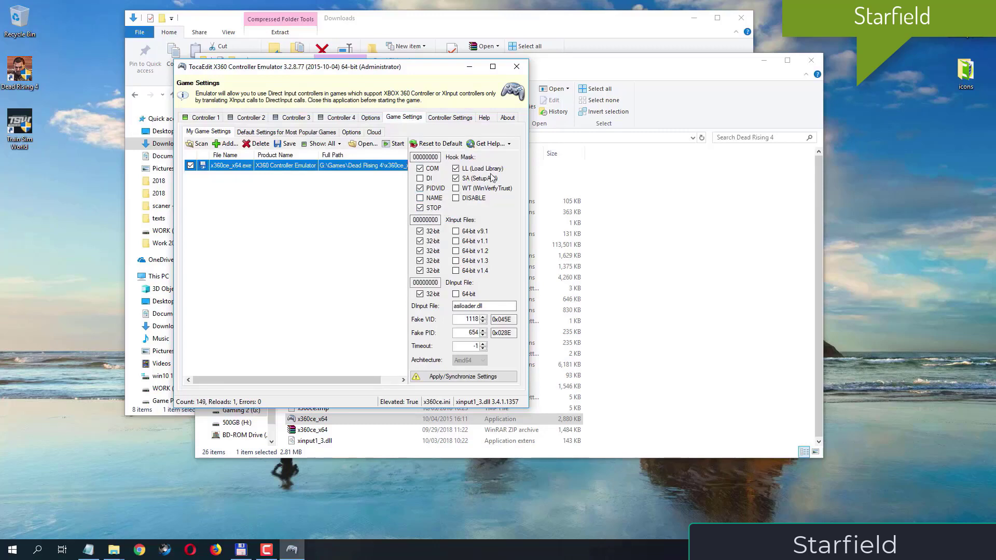
click(428, 180)
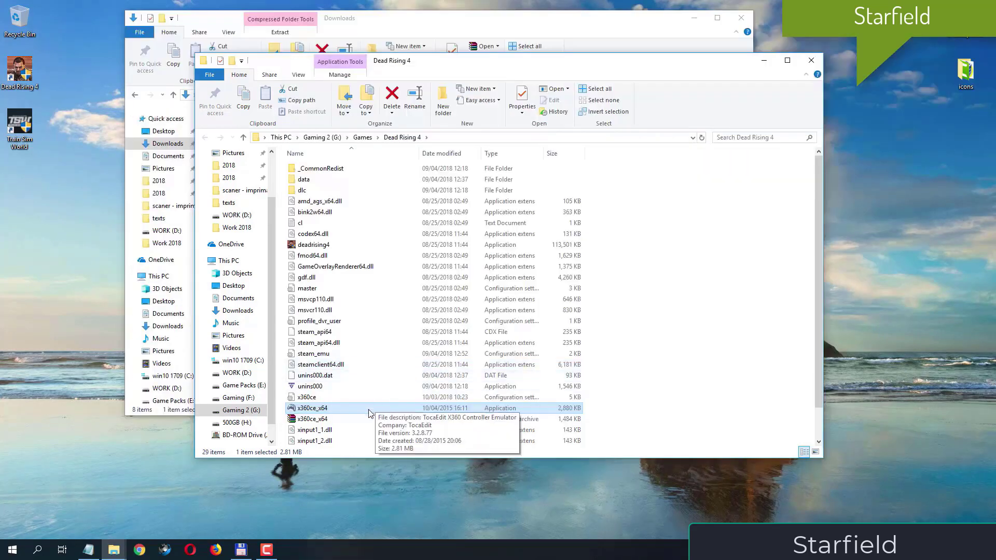
- Run x360ce_x64 as administrator again and show its Game Settings
right_click(369, 411)
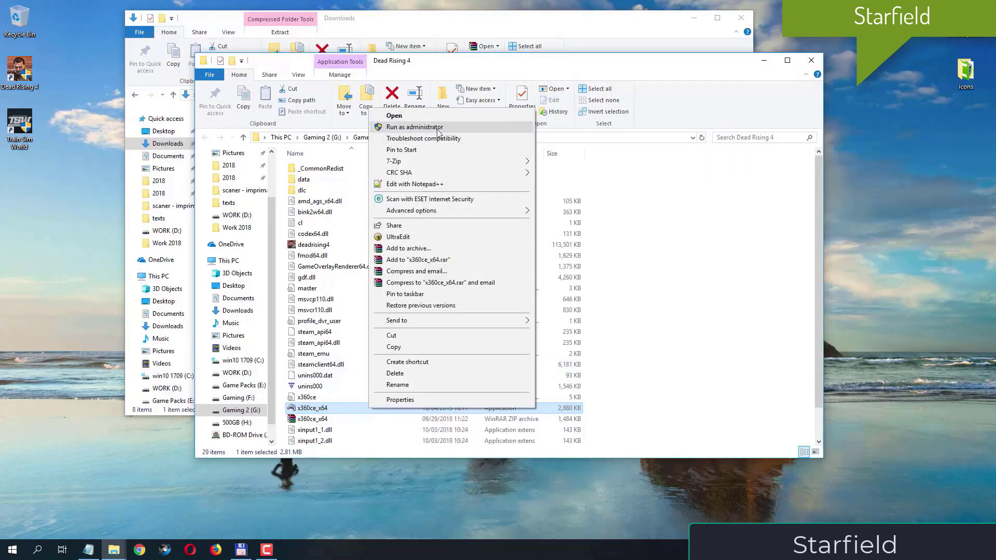
click(437, 130)
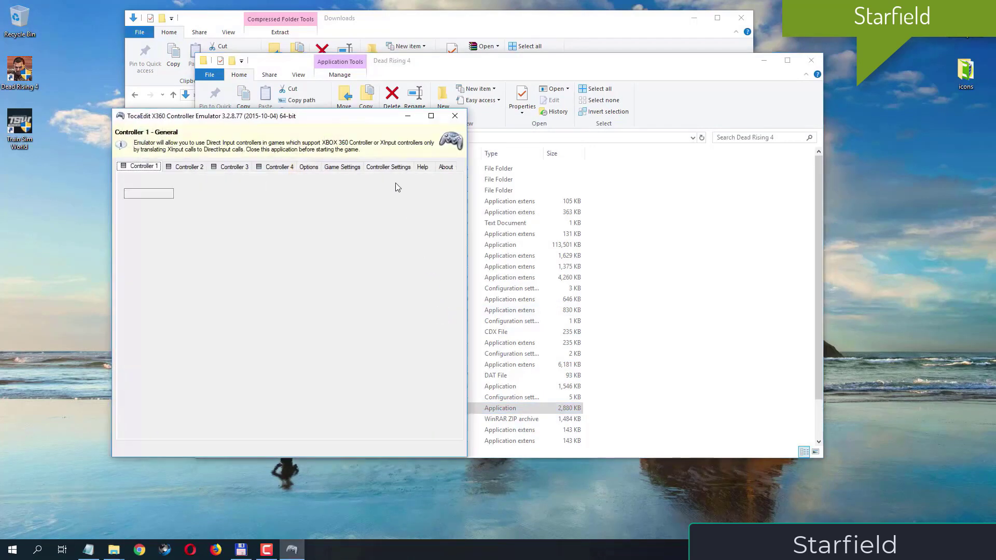
click(357, 169)
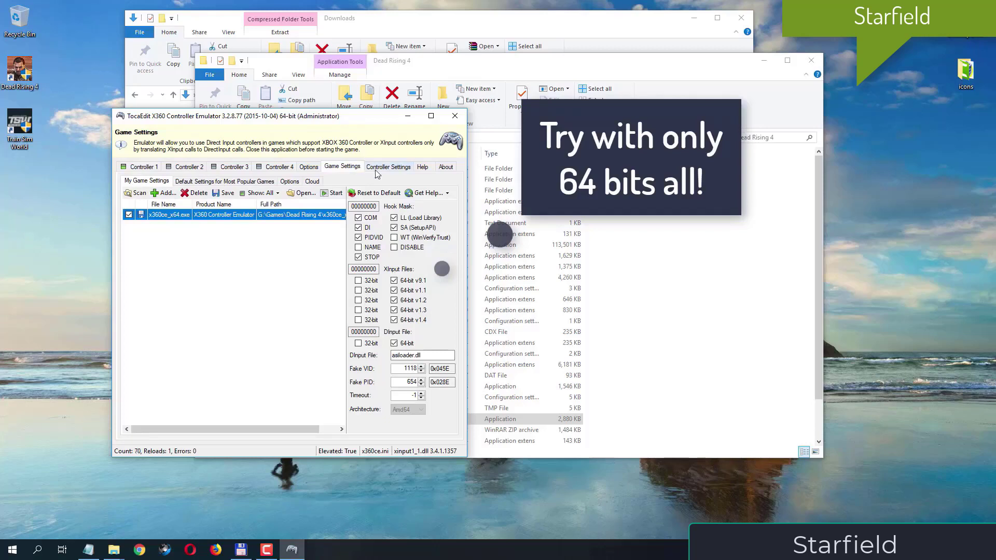
- Disable the STOP, PIDVID, DI, COM, SA (SetupAPI) and LL (Load Library) hook masks for x360ce_x64.exe and save the game settings
click(370, 258)
click(370, 238)
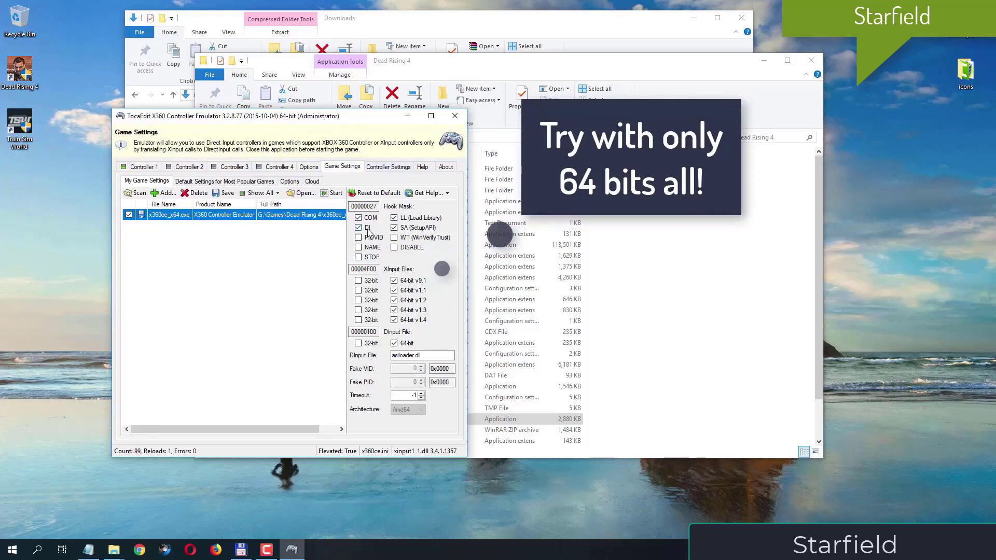
click(369, 227)
click(370, 218)
click(414, 229)
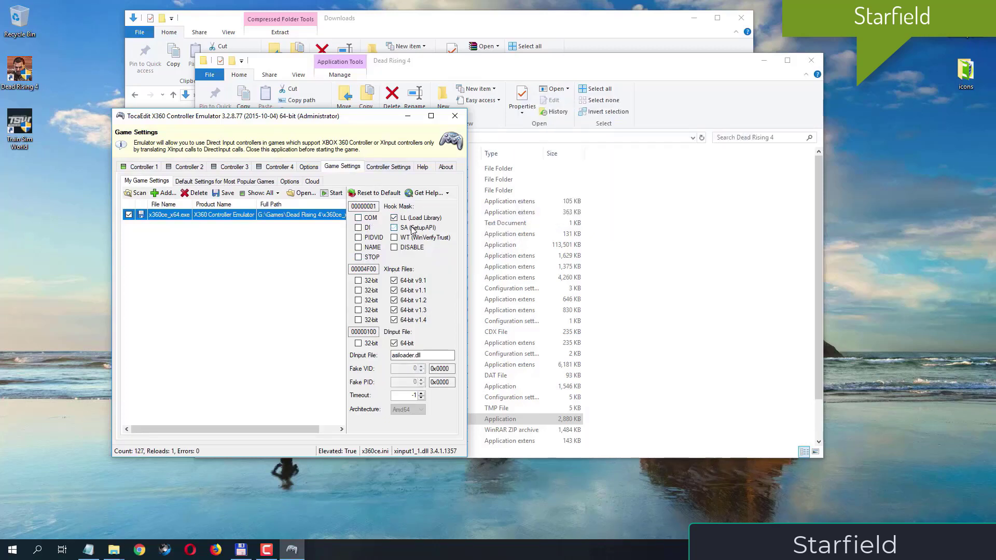
click(412, 220)
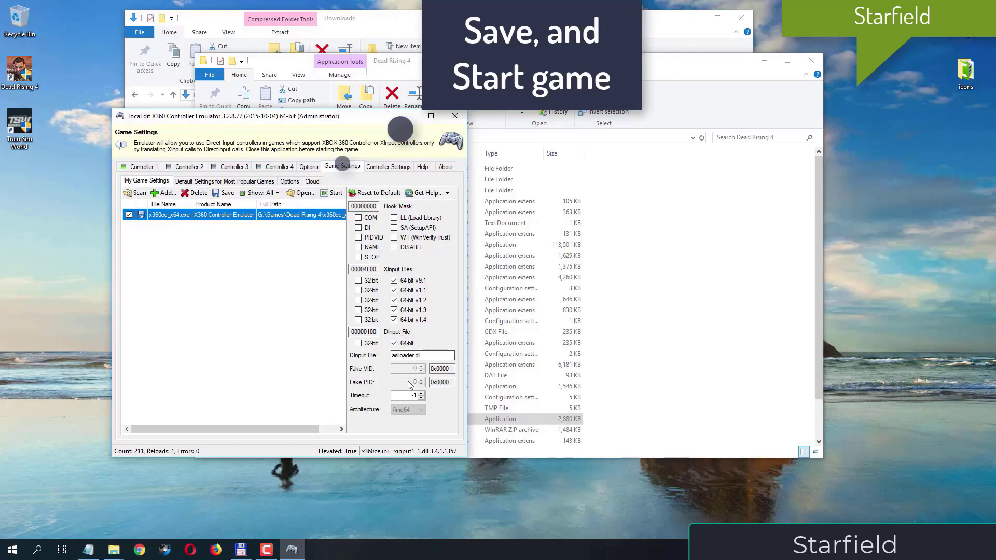
click(222, 195)
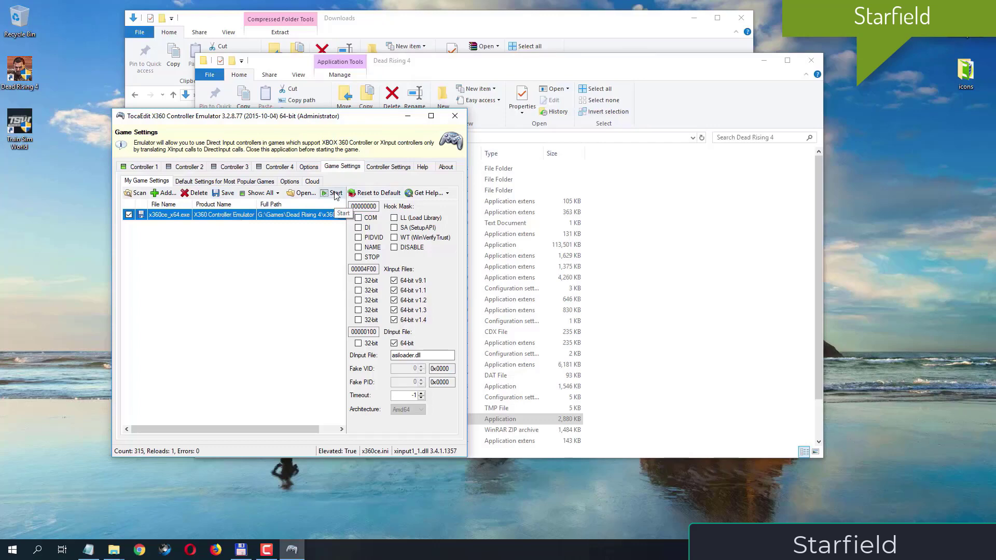
- Close the emulator and restart x360ce_x64 as administrator from the Dead Rising 4 folder
drag(344, 122, 490, 108)
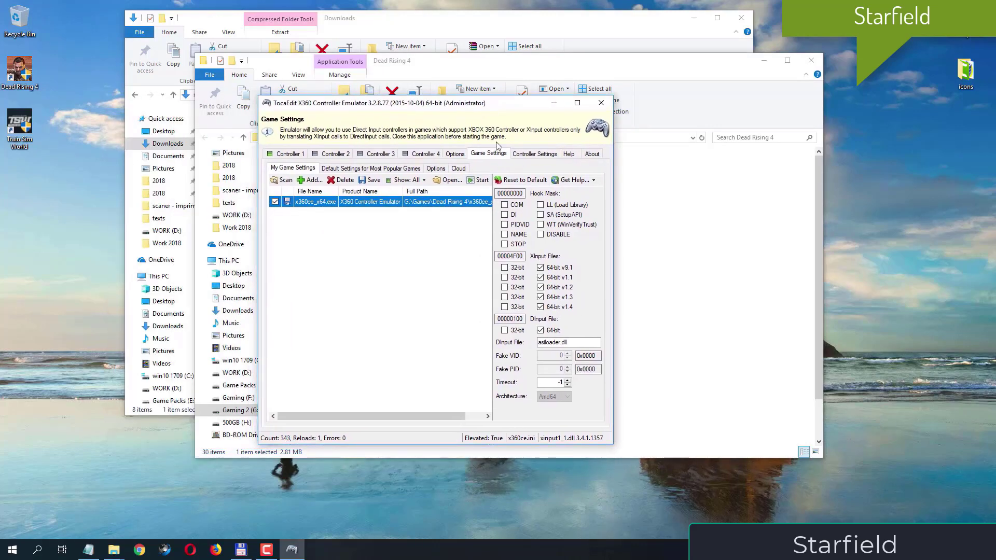
click(603, 103)
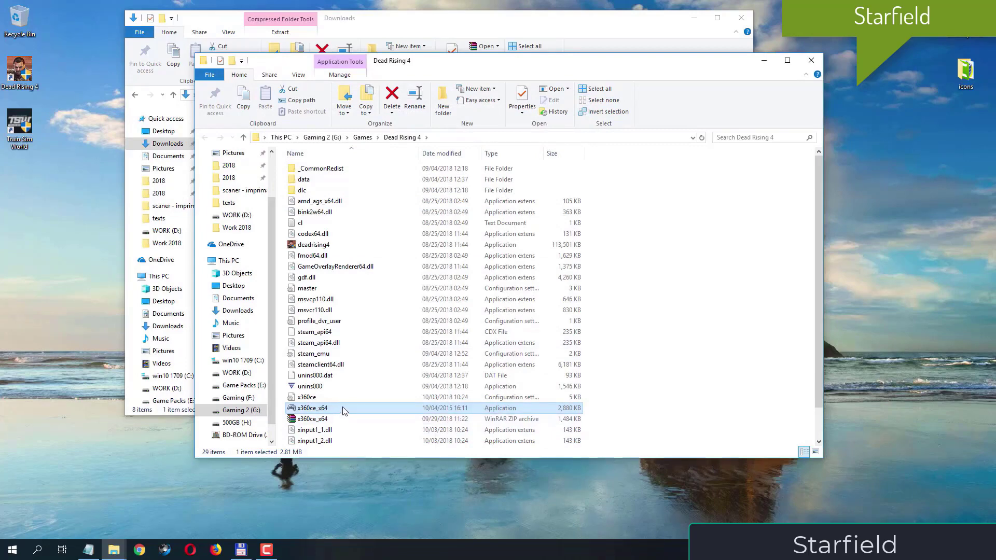
right_click(343, 407)
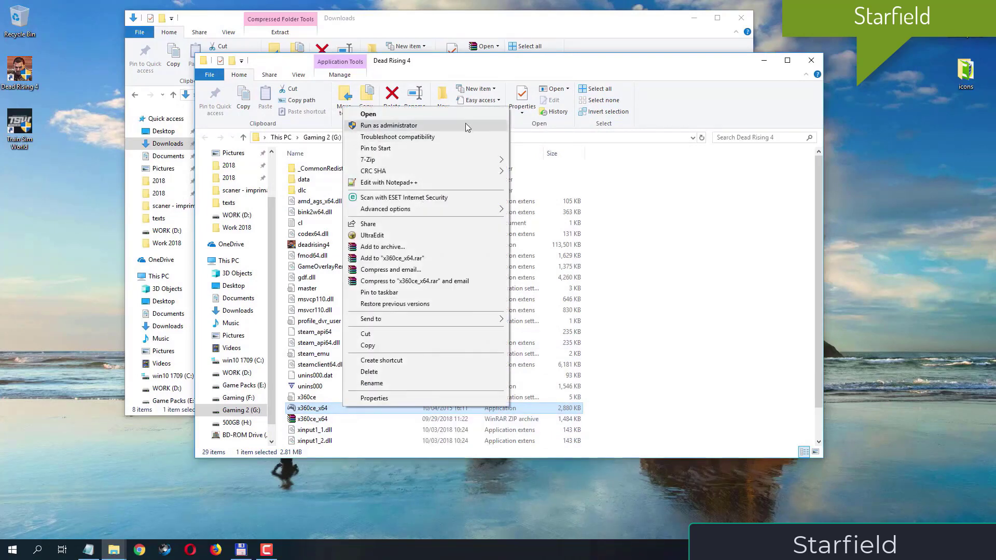
click(462, 125)
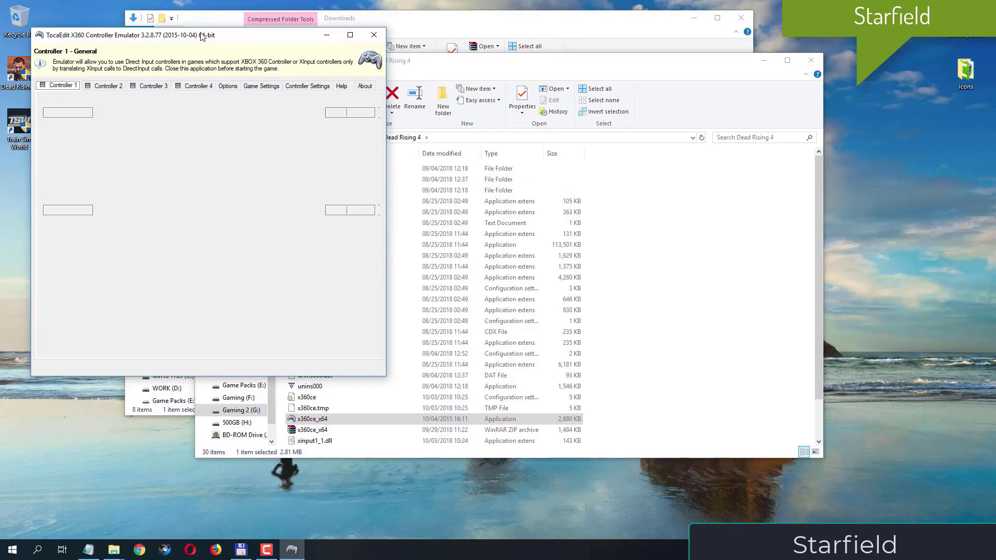
drag(202, 37, 406, 88)
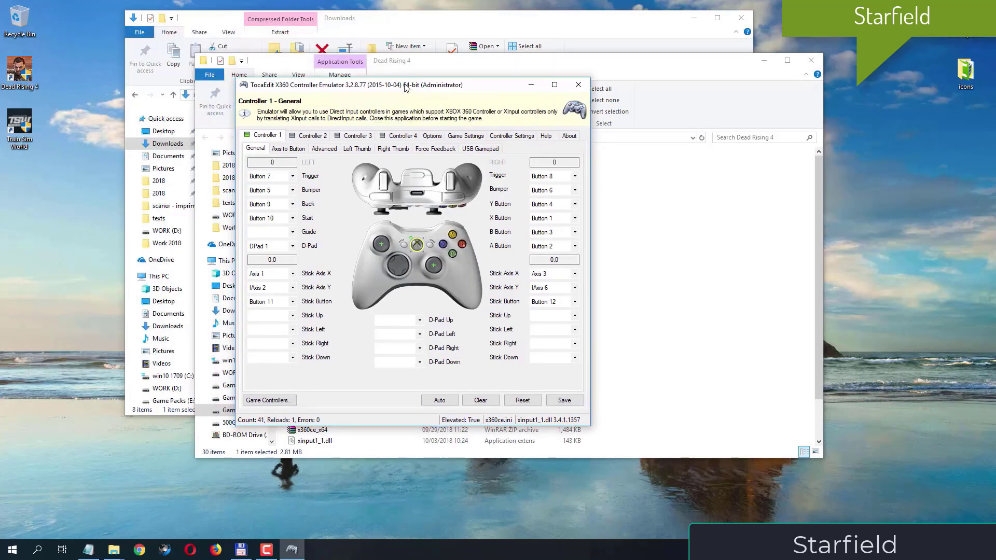
- Load the most popular XBOX 360 Controller for Windows preset for the USB Gamepad under Dead Rising 4 and save the controller settings
click(503, 136)
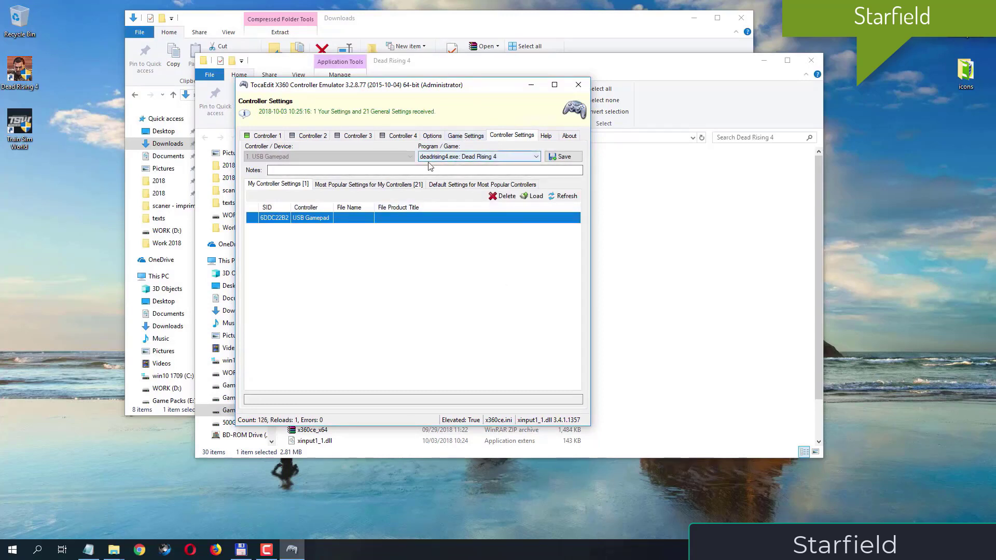
click(540, 157)
click(540, 158)
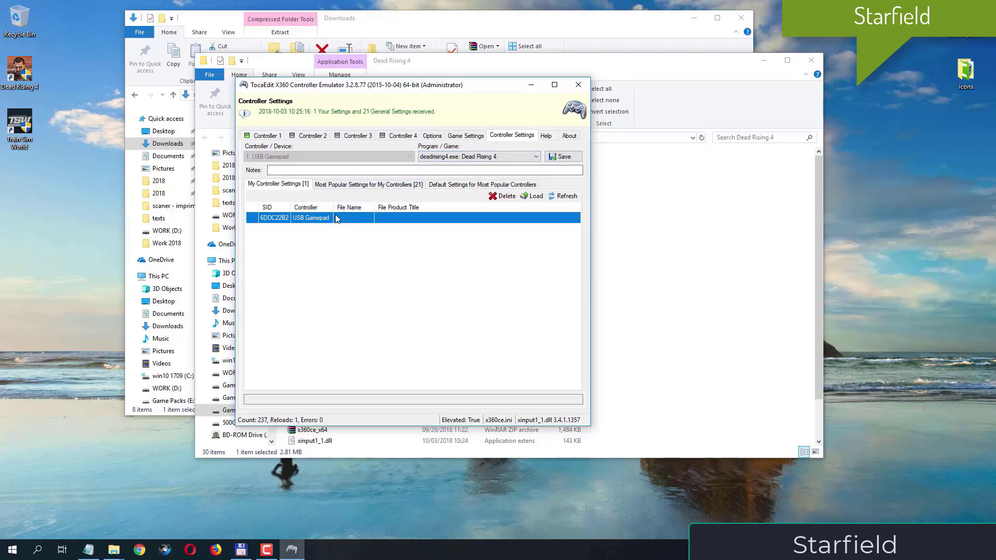
click(345, 188)
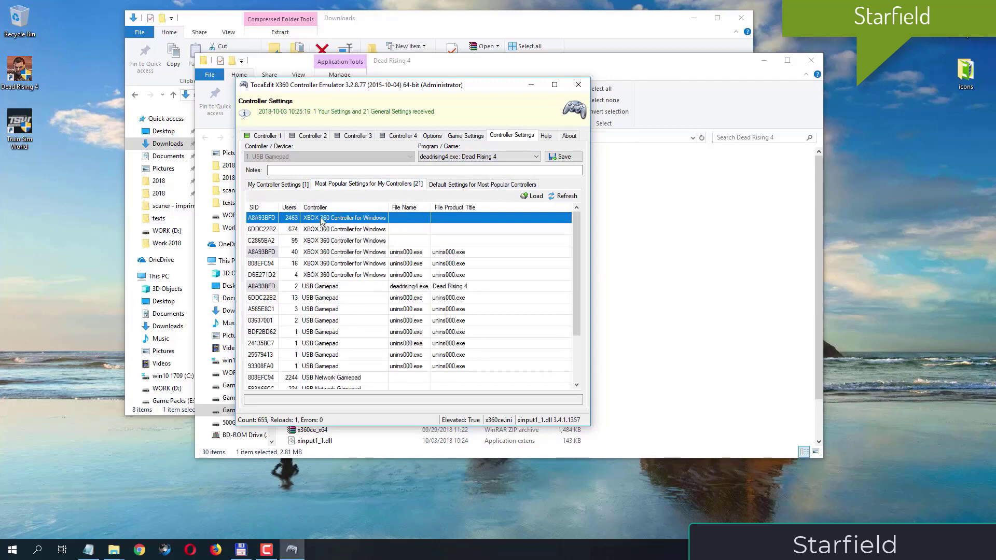
click(531, 199)
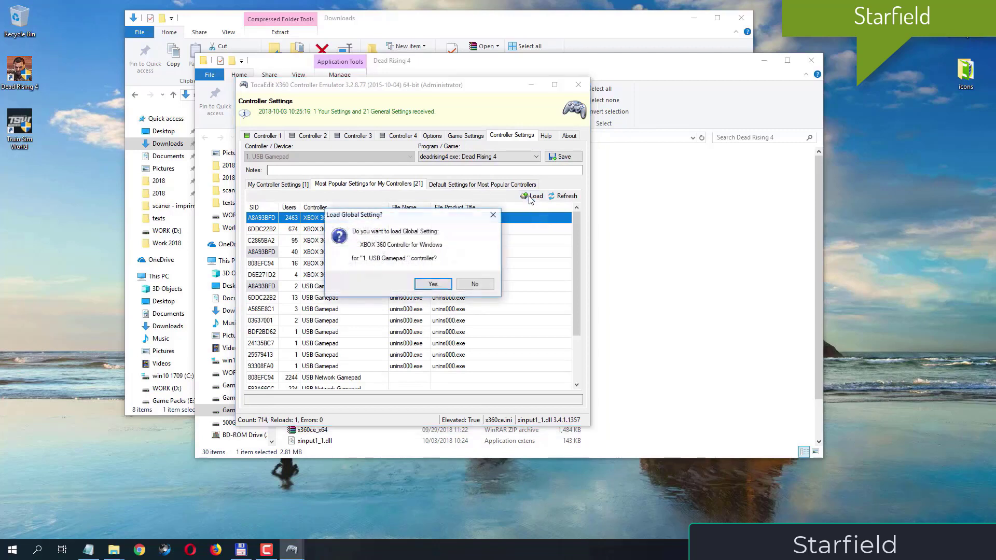
click(433, 284)
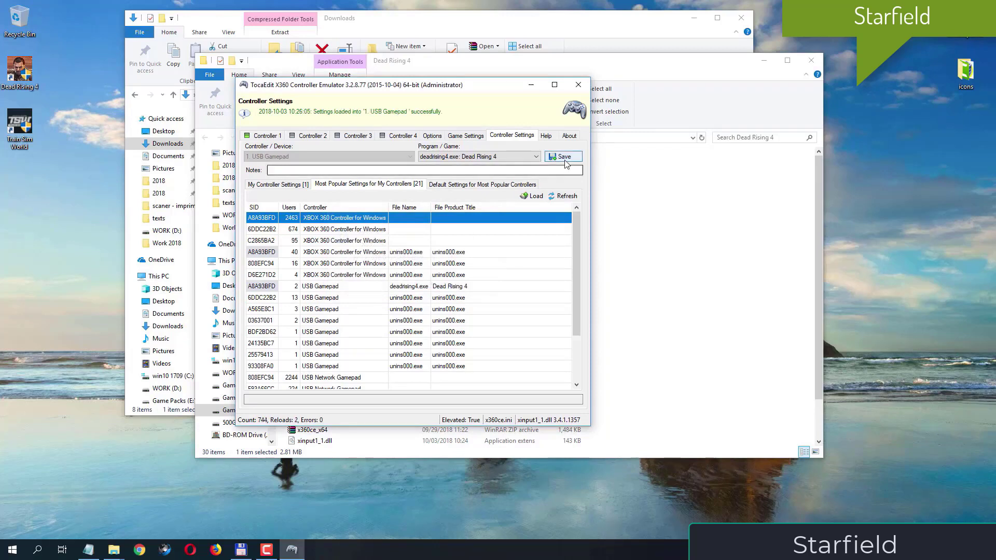
click(571, 161)
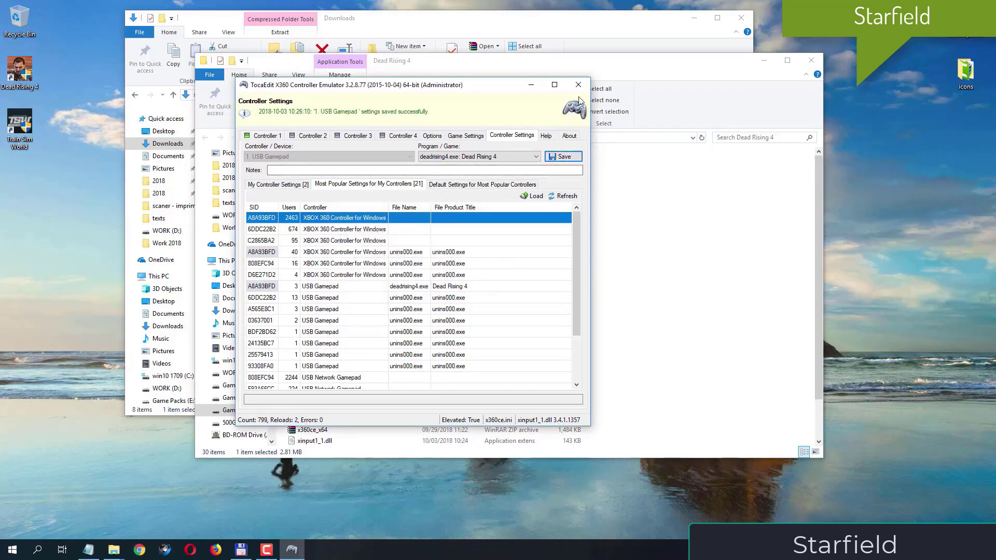
- Restart x360ce_x64 as administrator from the Dead Rising 4 folder and show its Game Settings
click(456, 136)
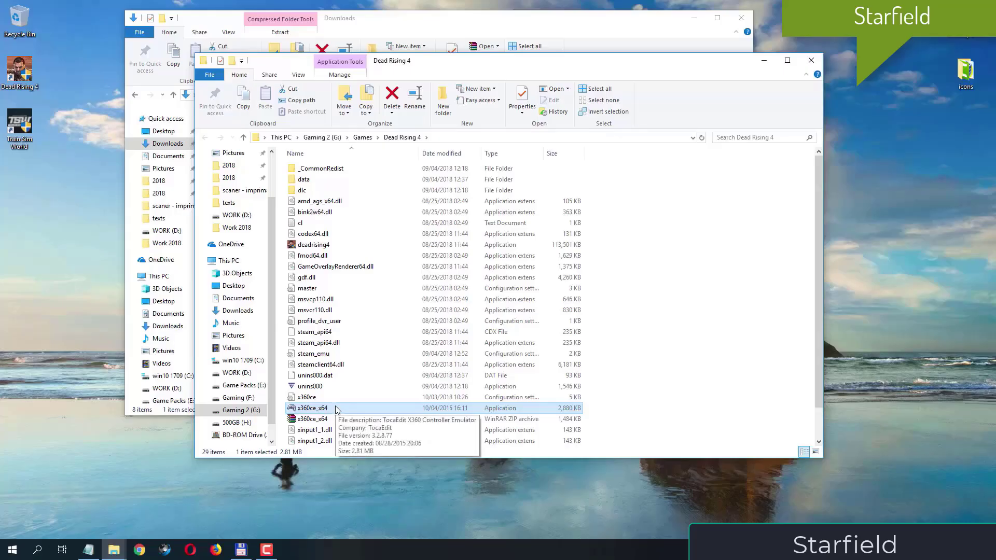
right_click(336, 409)
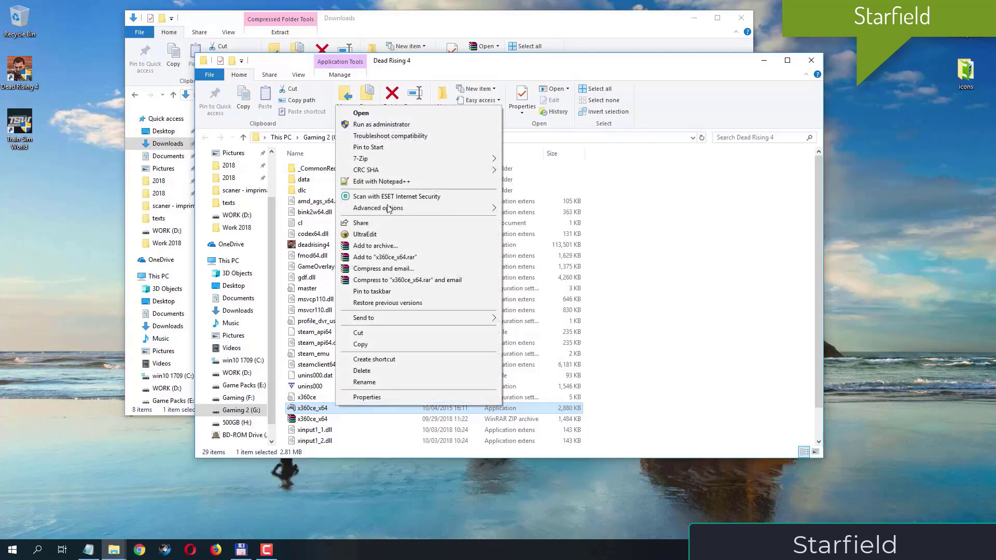
click(395, 126)
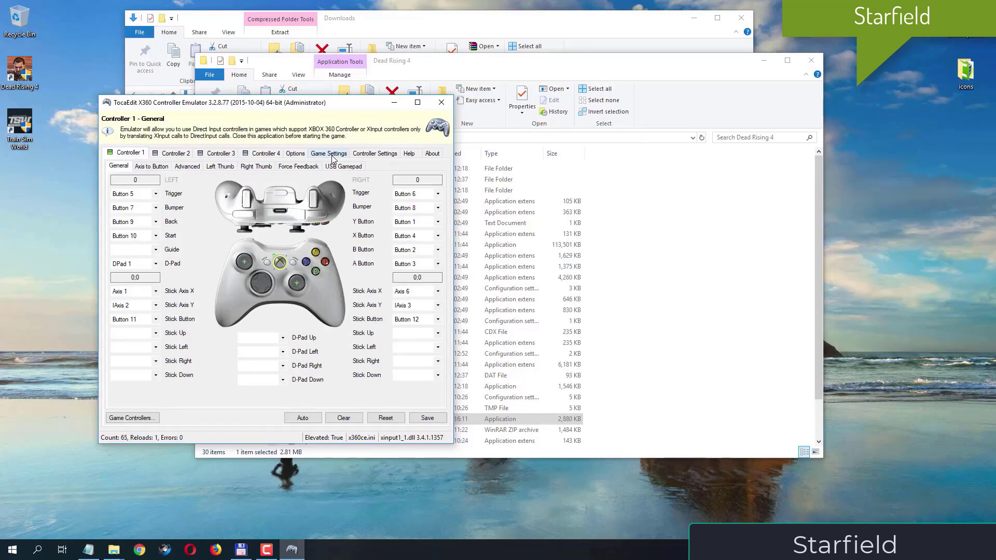
click(332, 158)
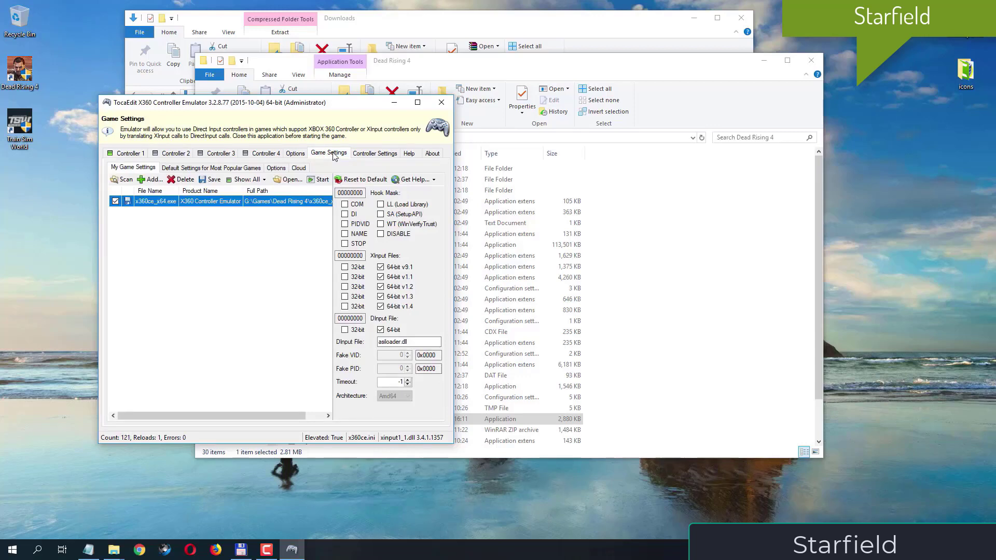
- Switch all XInput files and the DInput file for x360ce_x64.exe from 64-bit to 32-bit
click(380, 266)
click(344, 266)
click(345, 276)
click(345, 287)
click(345, 296)
click(345, 306)
click(345, 330)
- Enable the COM, DI, PIDVID, NAME, LL, SA and WT hook masks for x360ce_x64.exe, save the game settings and close the emulator
click(357, 205)
click(356, 214)
click(358, 224)
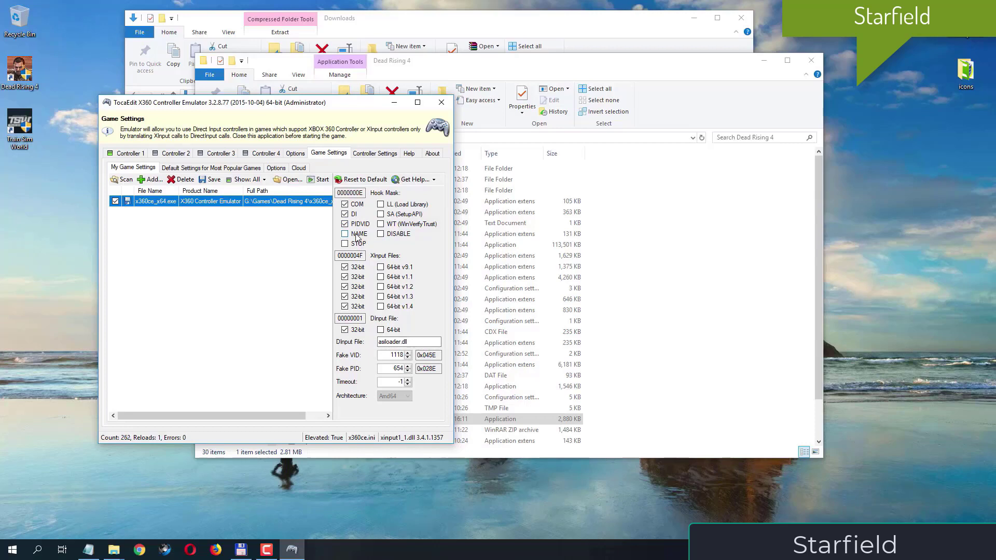
click(357, 234)
click(402, 205)
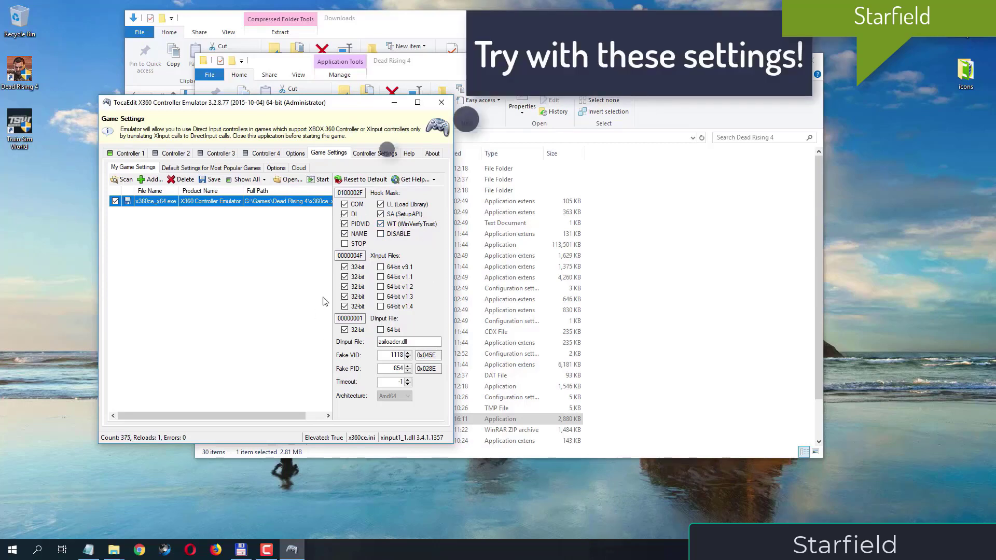
click(209, 180)
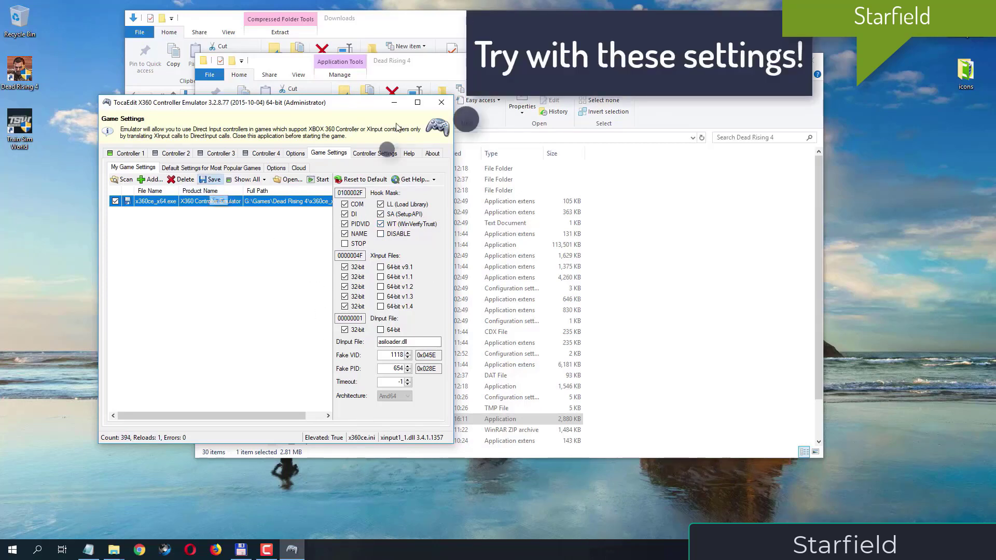
click(444, 108)
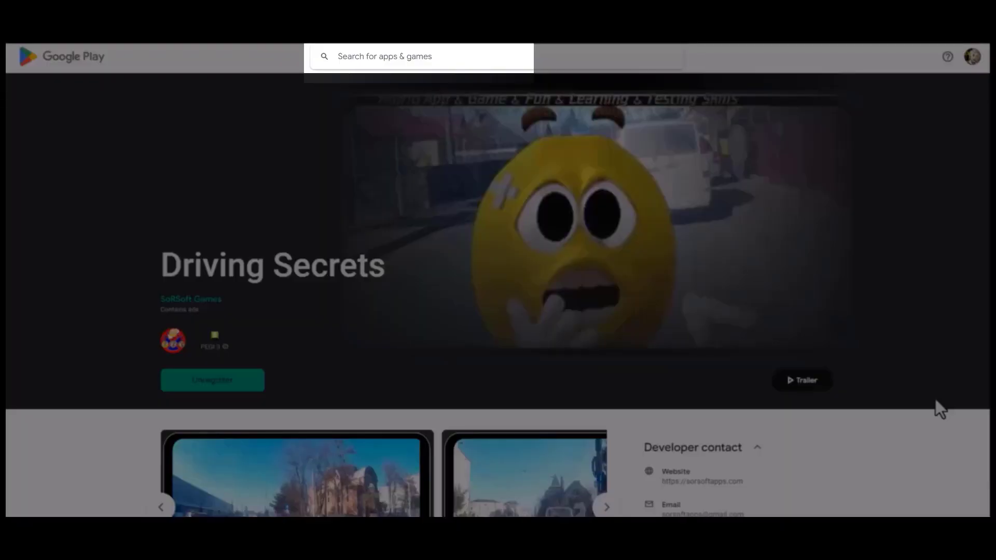
- Switch to Google Play and start an app search with "Dri"
text(Dri)
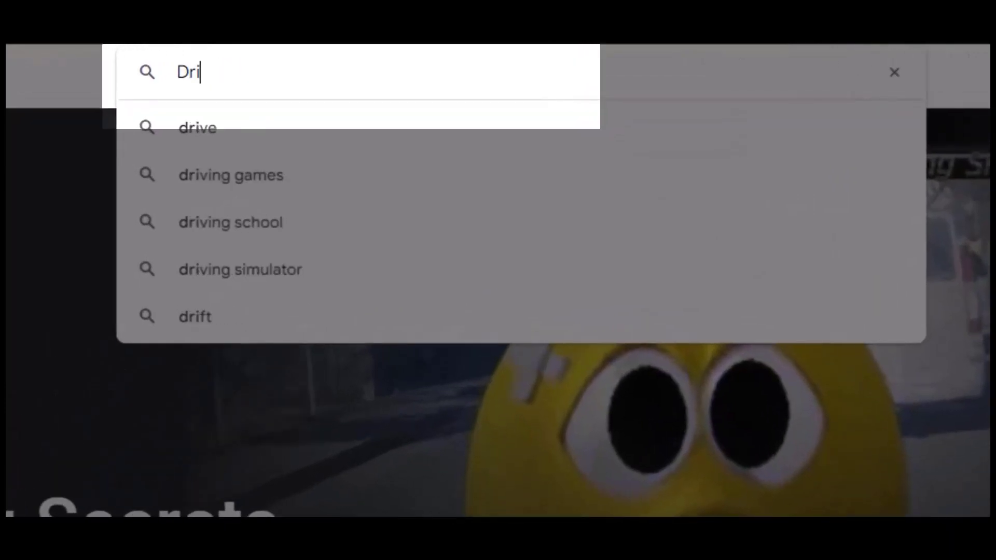